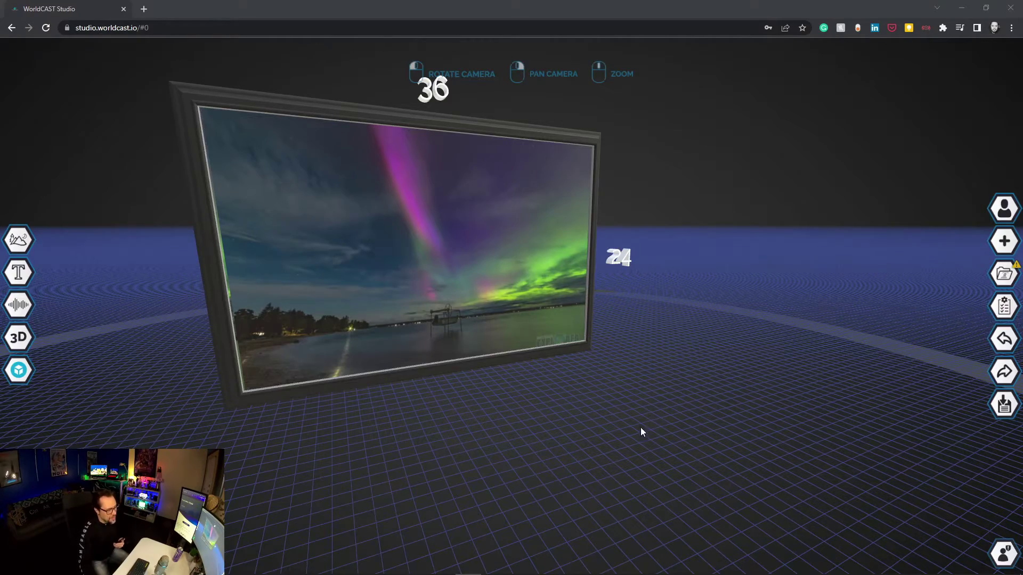
pyautogui.moveTo(640, 427); pyautogui.dragTo(604, 427)
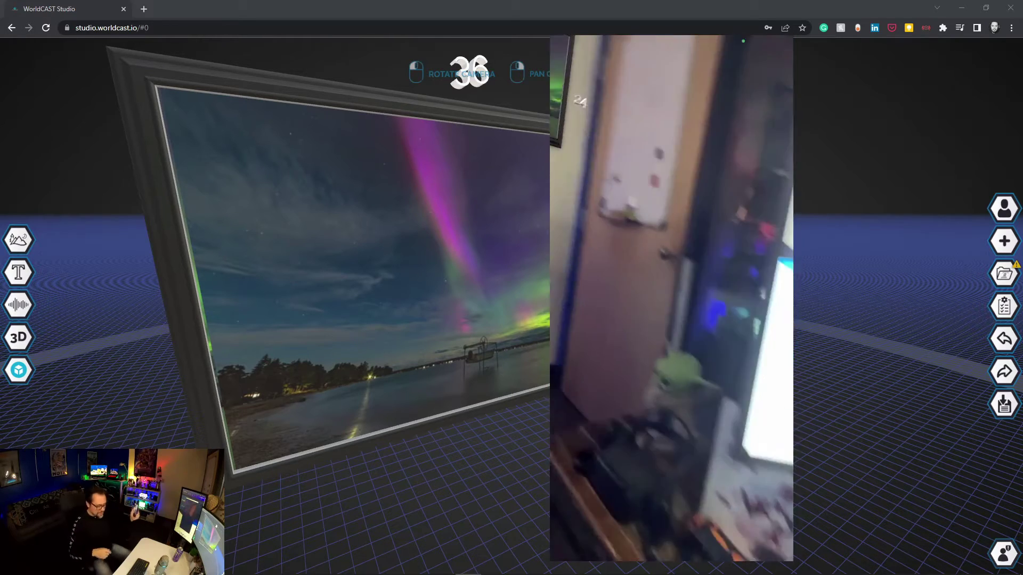
# Step: Reload the studio and create a new ShowCAST named "Wall Tutorial", keeping the cast size at 1 meter
pyautogui.press('F5')
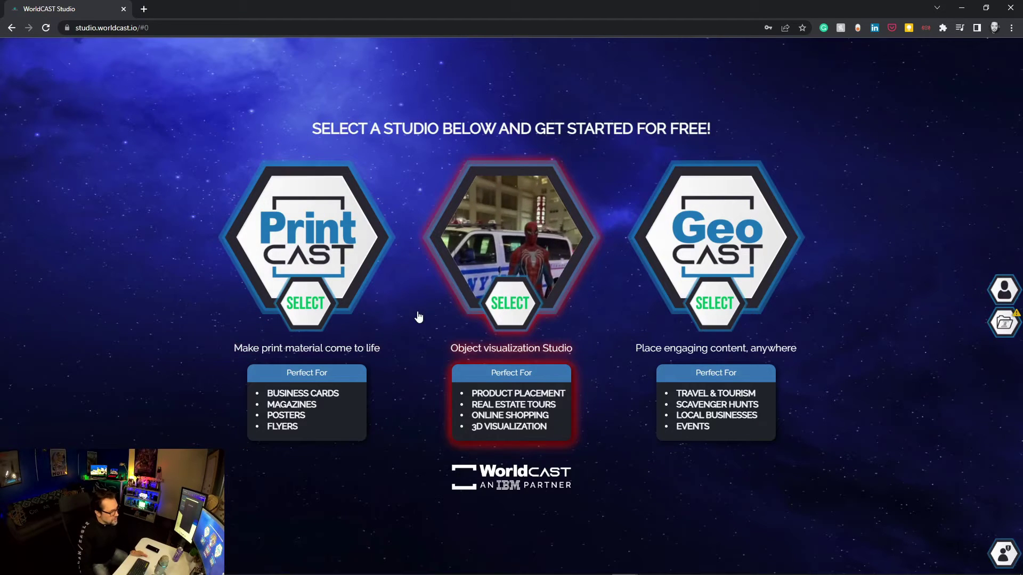
pyautogui.click(511, 317)
pyautogui.click(252, 156)
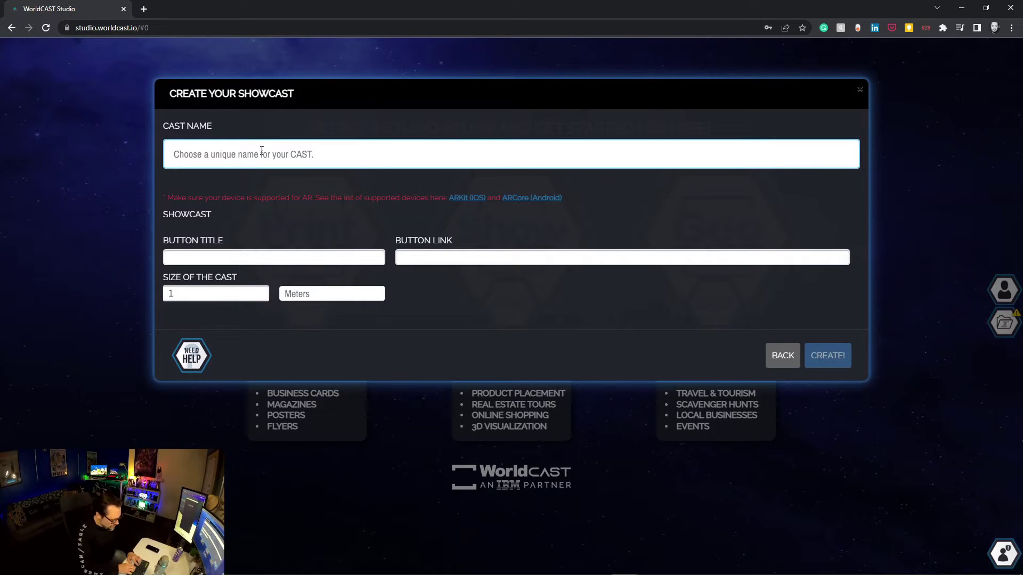
pyautogui.write('Wall Tutorial')
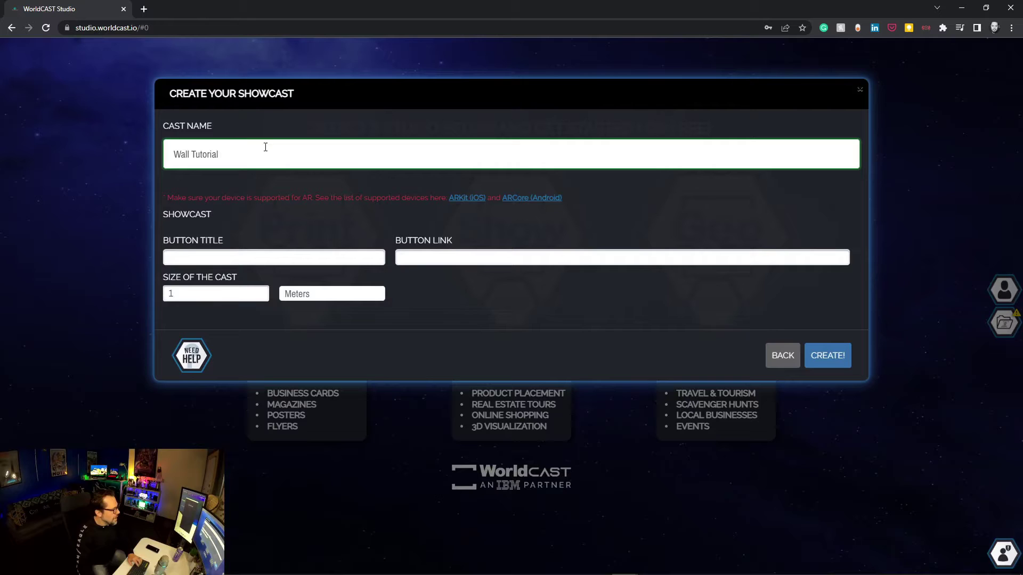
pyautogui.click(330, 295)
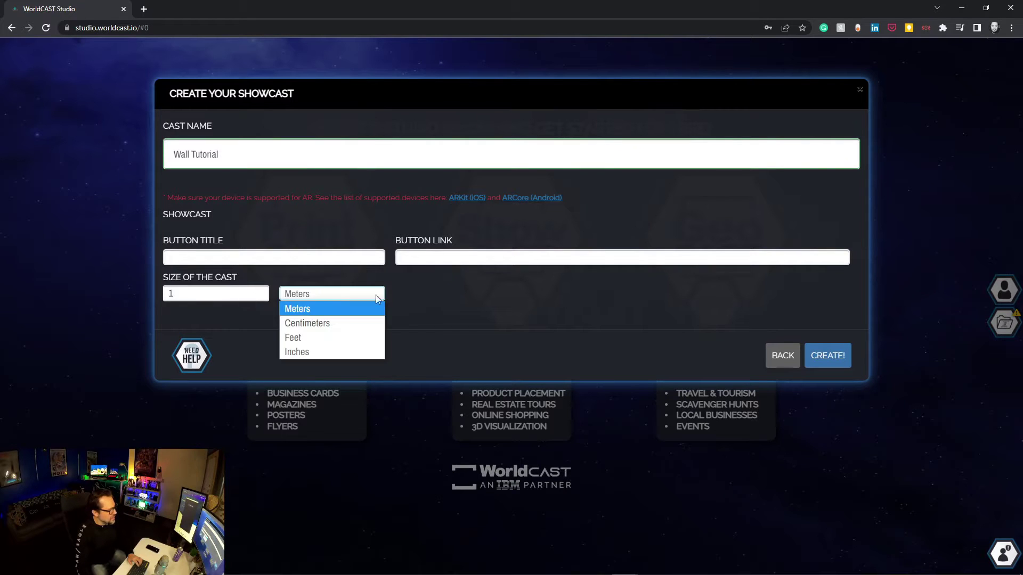
pyautogui.click(484, 298)
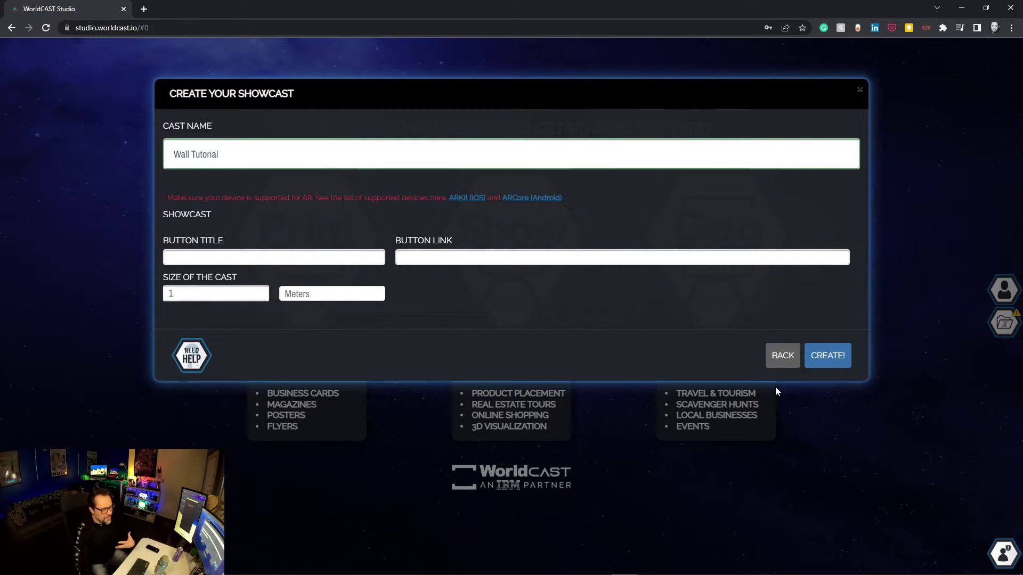
pyautogui.click(825, 359)
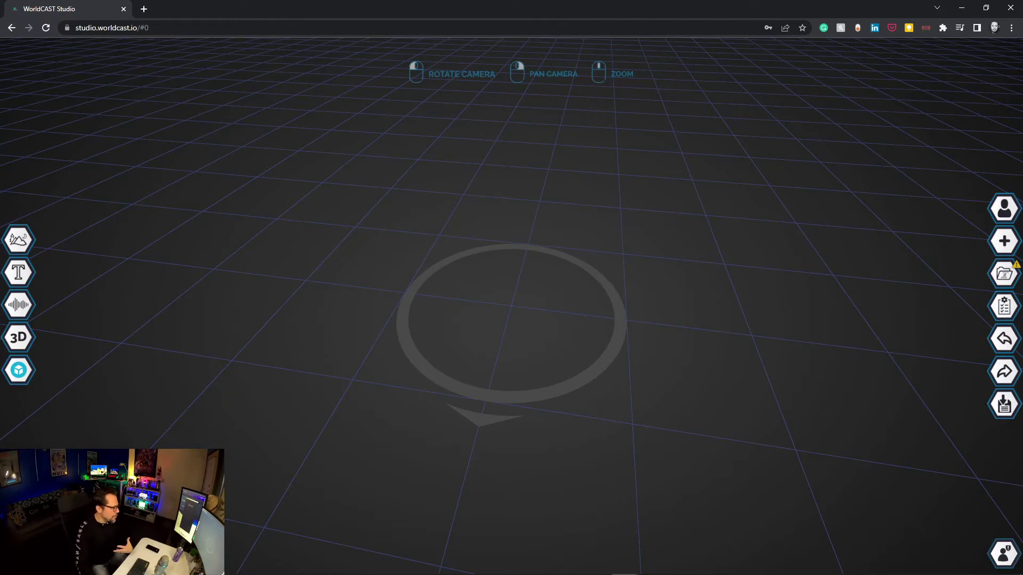
# Step: Find the free "Simple Sci-Fi Wall Panel" model on Sketchfab and import it into the scene
pyautogui.click(32, 370)
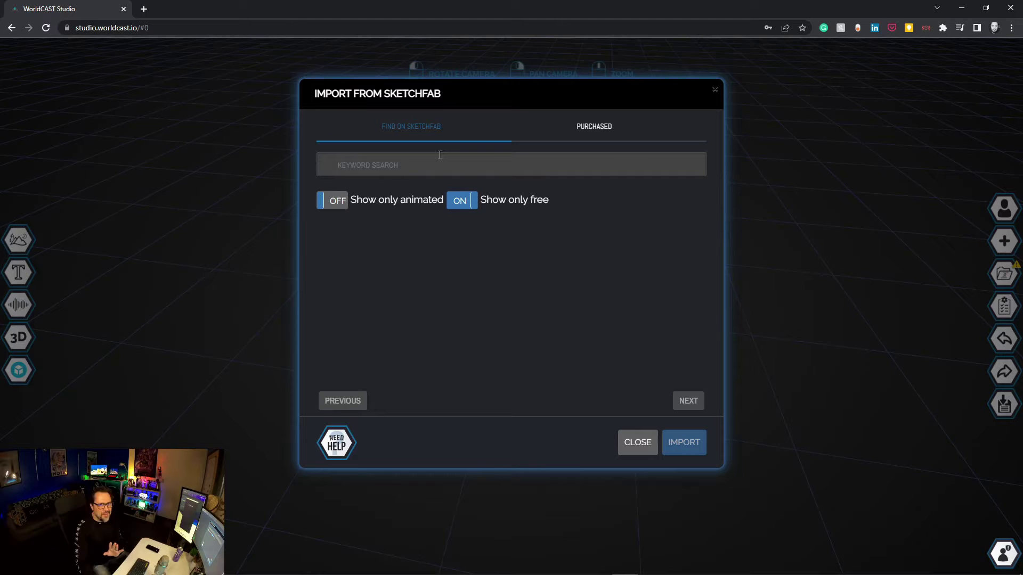
pyautogui.click(422, 161)
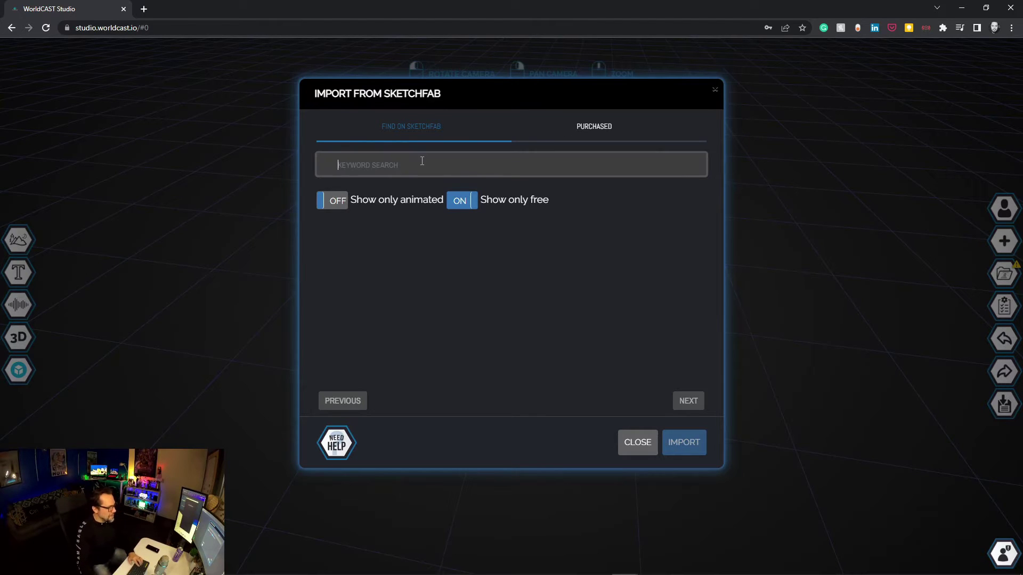
pyautogui.write('sci')
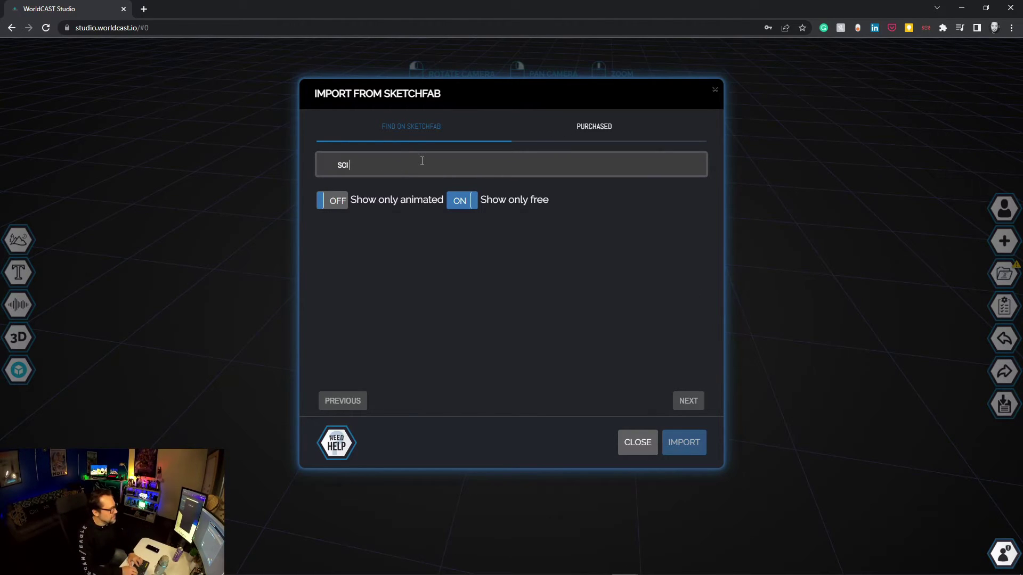
pyautogui.write(' panel')
pyautogui.press('Return')
pyautogui.click(659, 336)
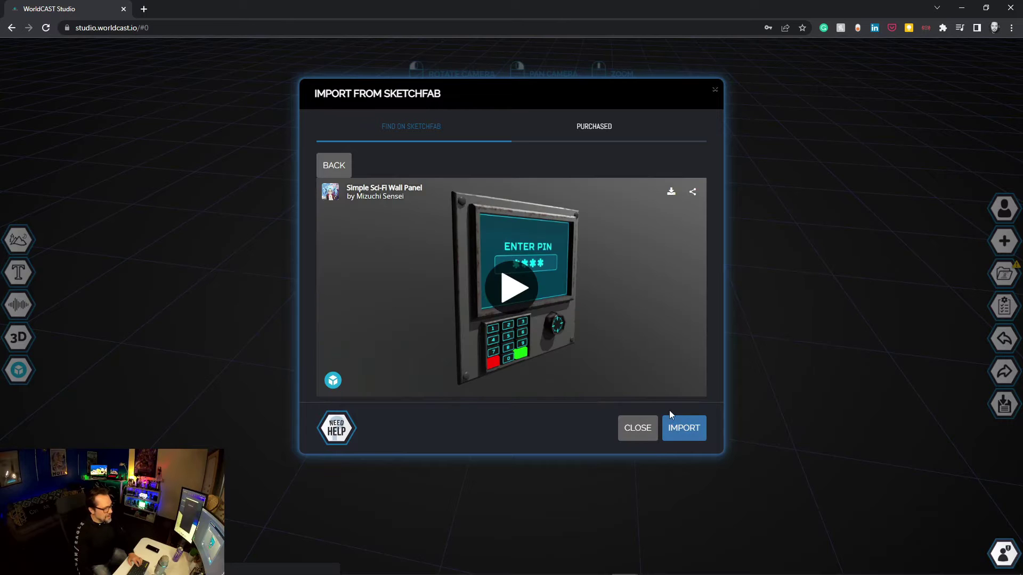
pyautogui.click(687, 427)
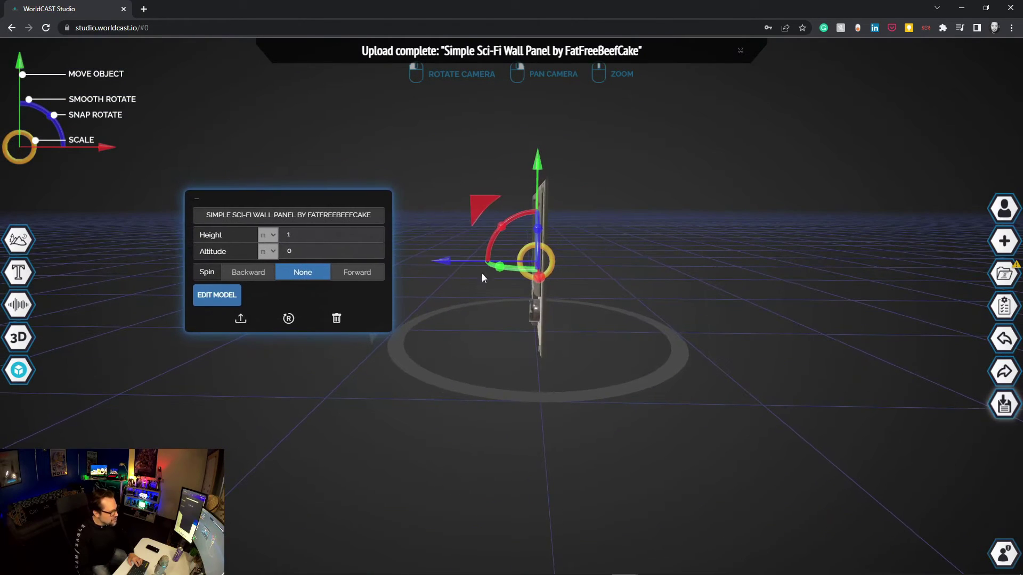
# Step: Nudge the wall panel slightly along its depth axis toward the side its screen faces
pyautogui.moveTo(440, 262); pyautogui.dragTo(436, 263)
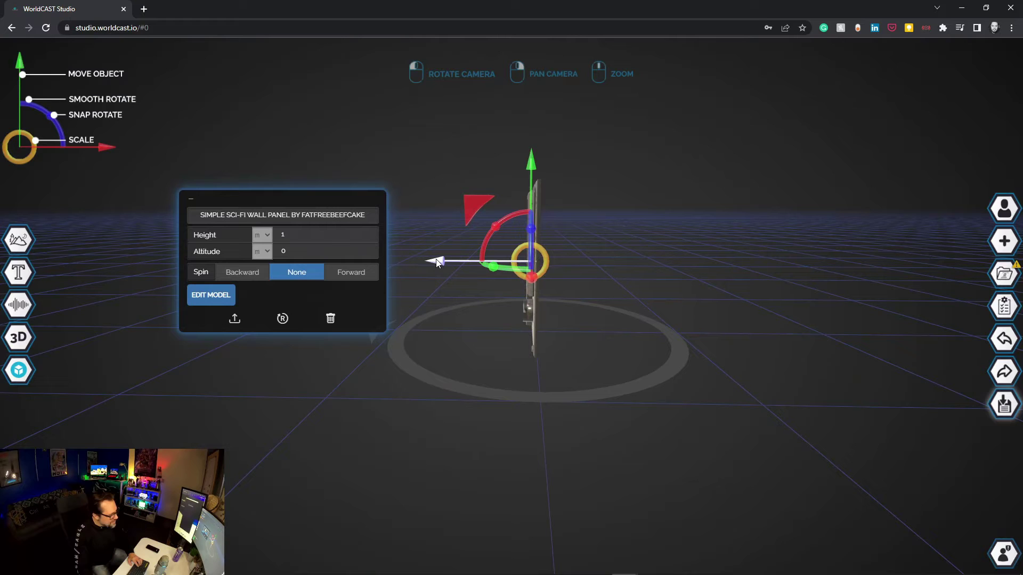
pyautogui.moveTo(598, 360); pyautogui.dragTo(597, 346)
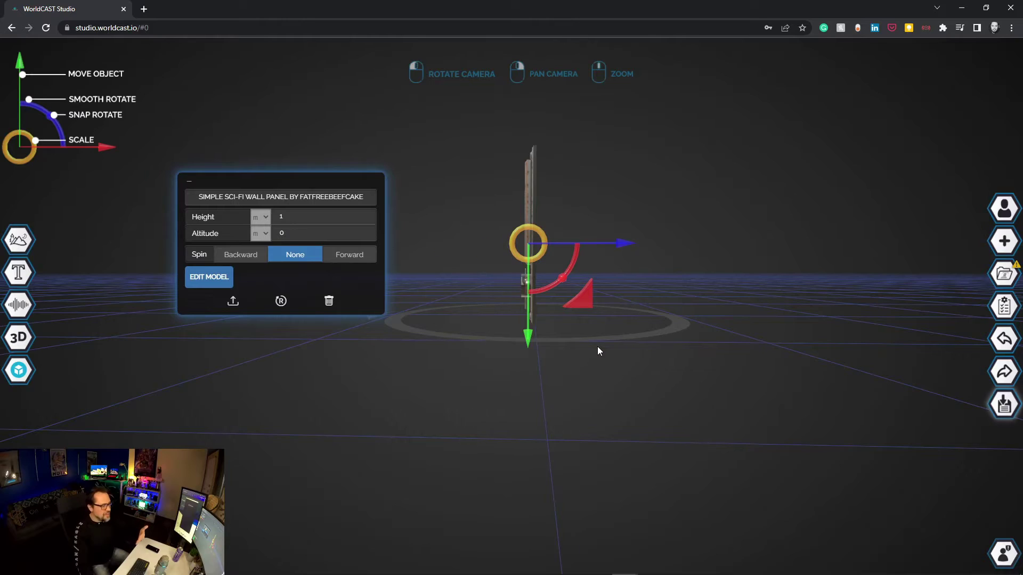
pyautogui.moveTo(596, 351); pyautogui.dragTo(727, 365)
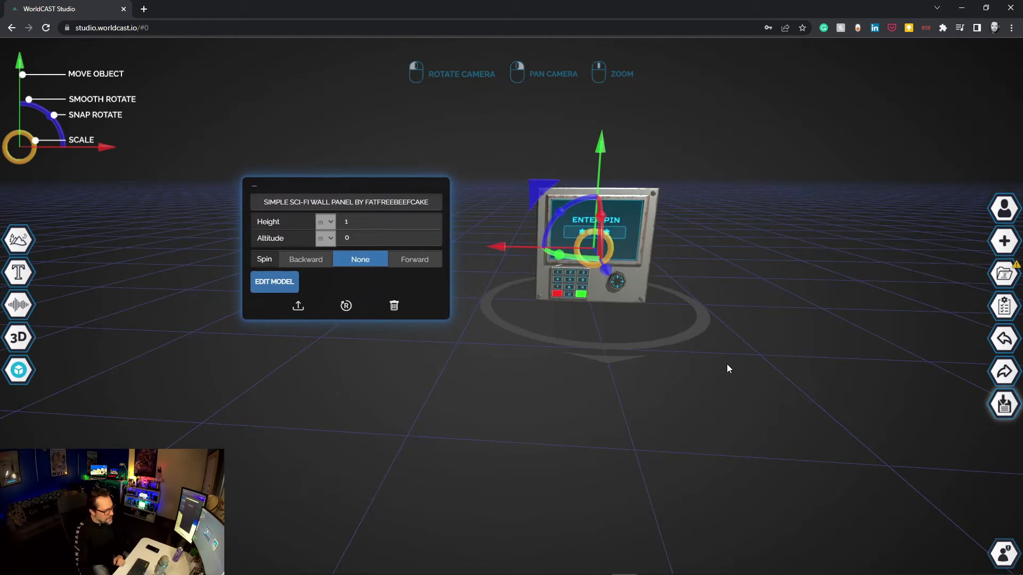
# Step: Set the wall panel's height to 24 inches and its altitude to 0, and deselect it
pyautogui.click(330, 221)
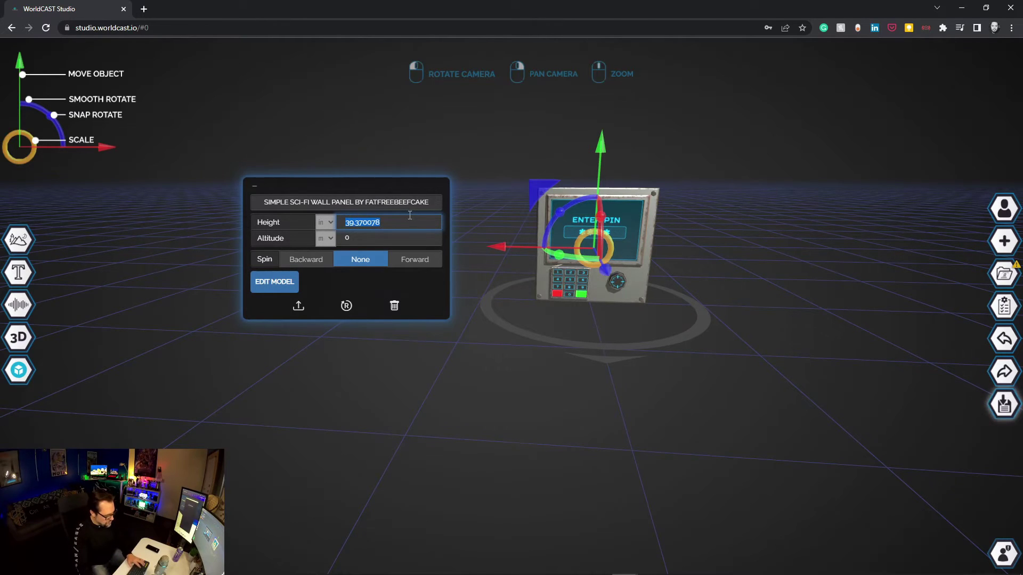
pyautogui.write('24')
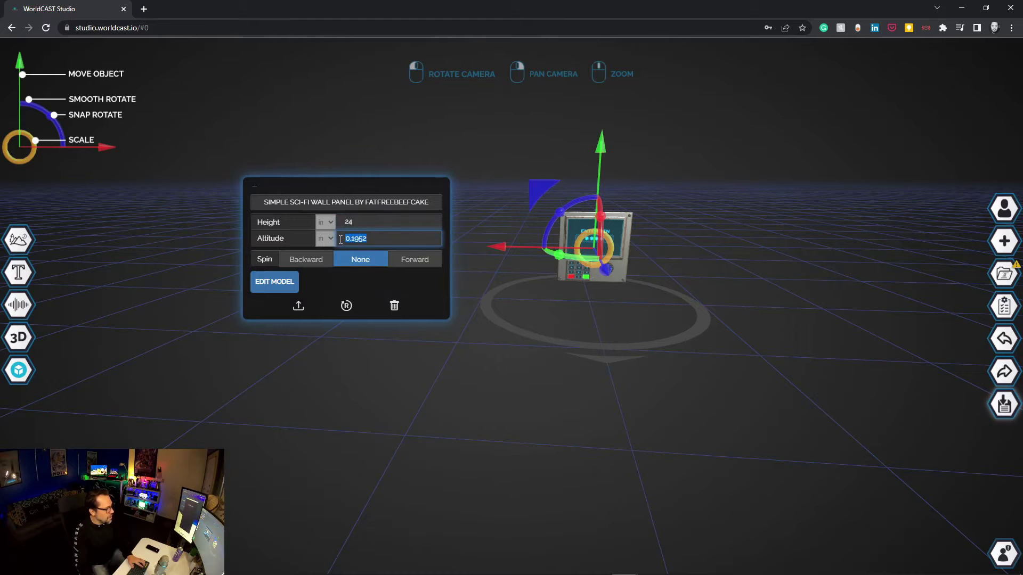
pyautogui.write('0')
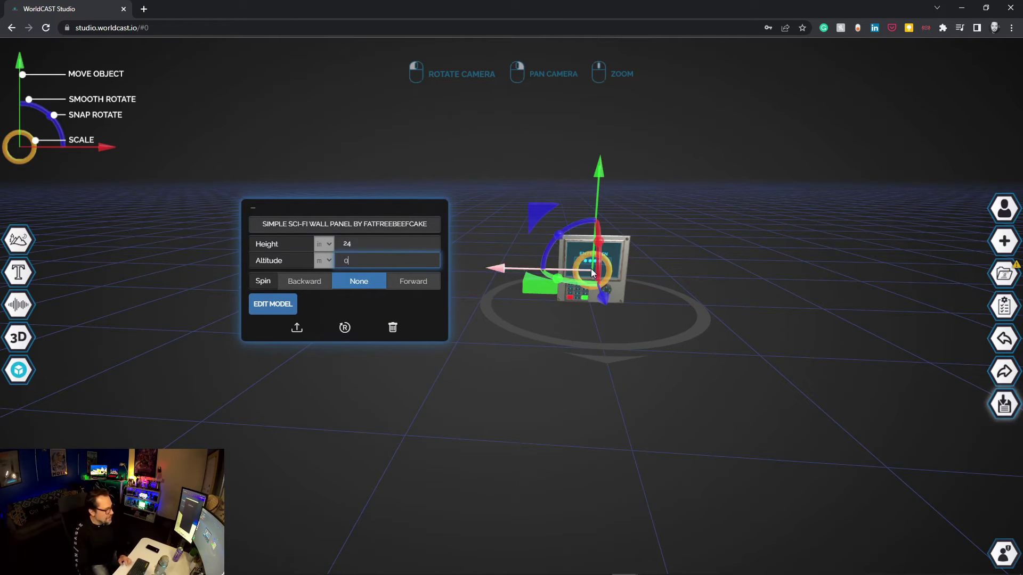
pyautogui.click(721, 304)
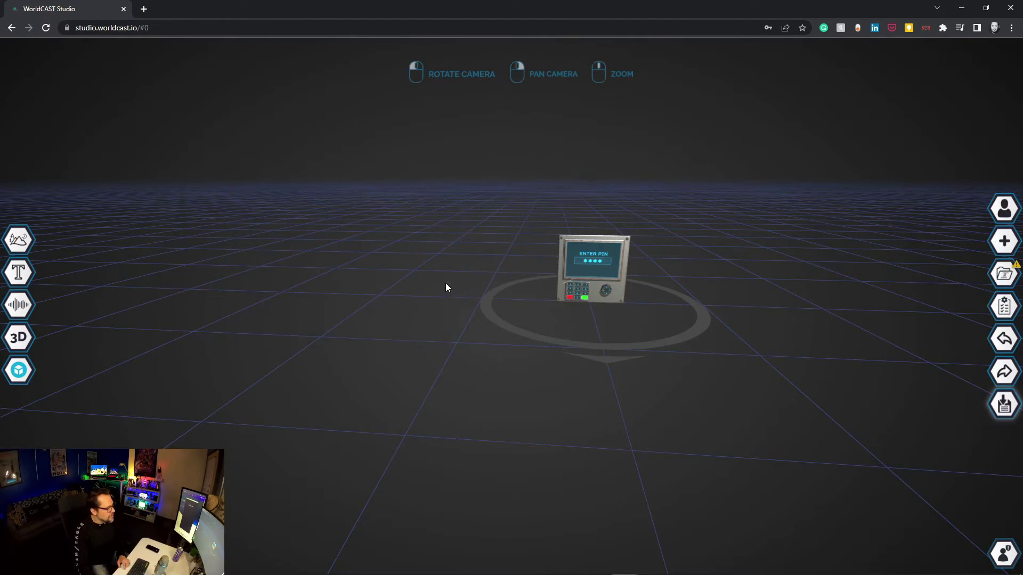
# Step: Save the Wall Tutorial cast and check it out with the free Creator package
pyautogui.click(1005, 408)
pyautogui.click(649, 191)
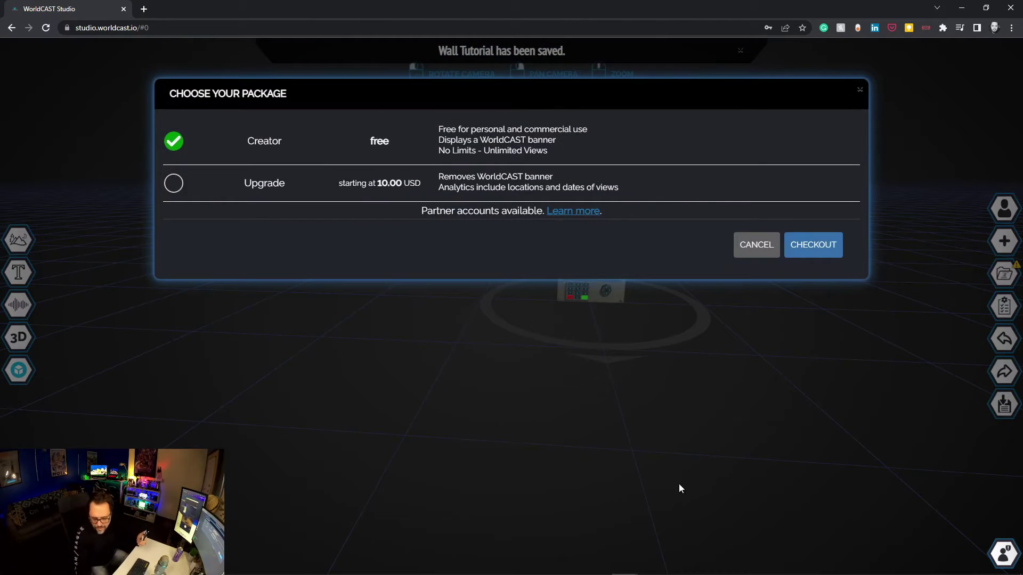
pyautogui.click(823, 244)
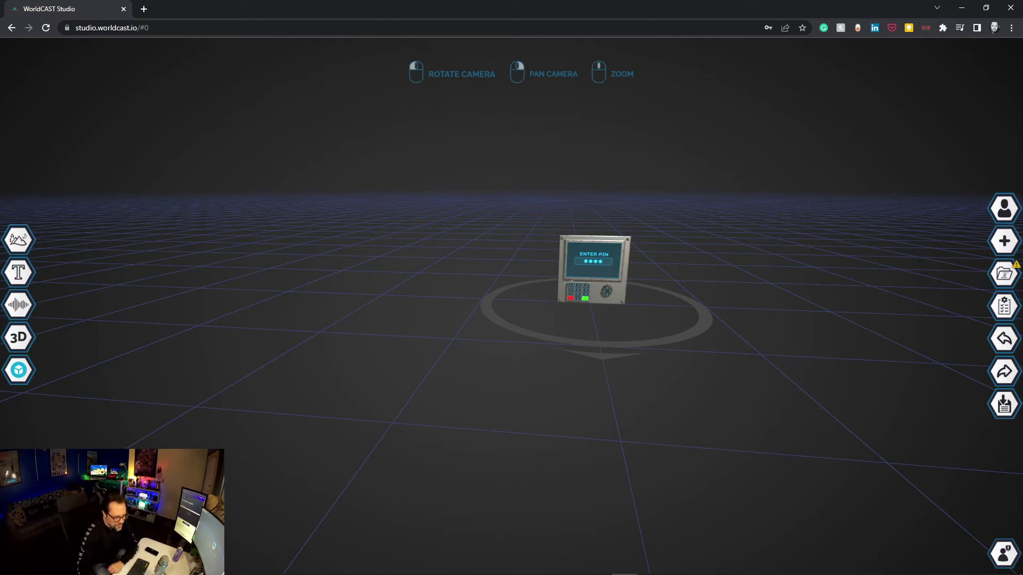
# Step: Permanently remove the sci-fi wall panel from the scene
pyautogui.click(587, 274)
pyautogui.click(393, 328)
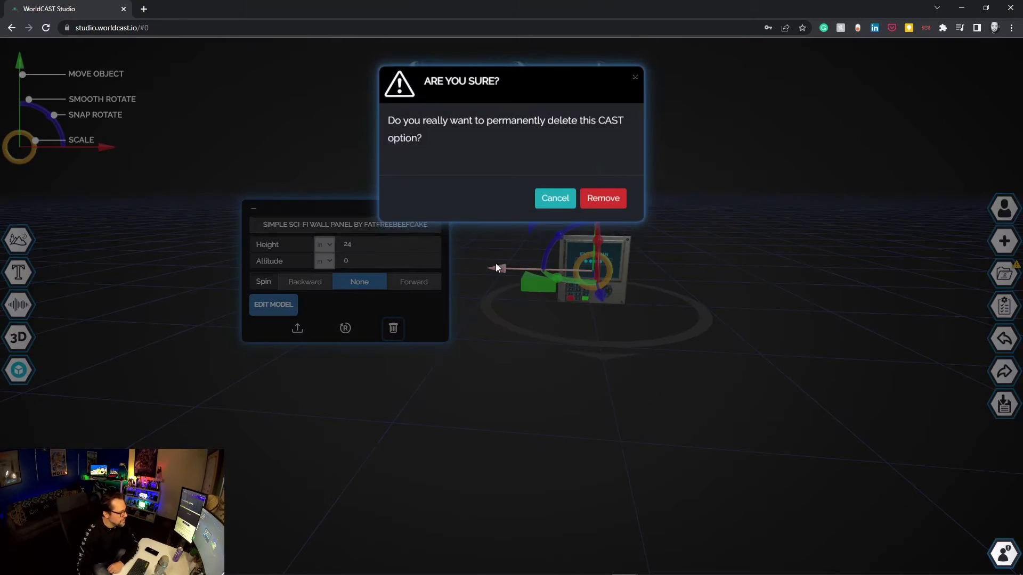
pyautogui.click(610, 205)
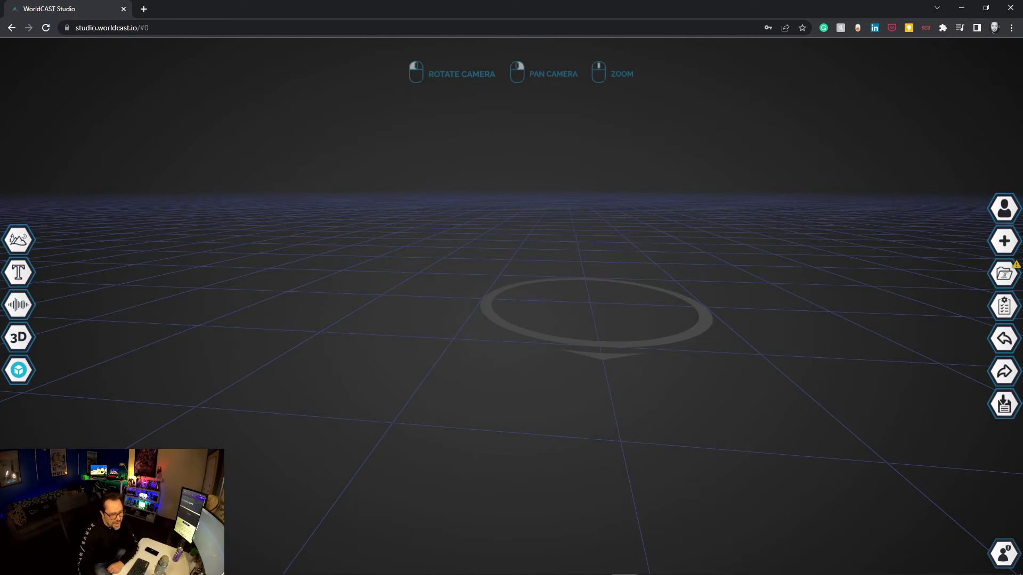
# Step: Upload the aurora photo IMG_3749-Recovered_linkedin.jpg and place it in the scene
pyautogui.moveTo(1022, 357); pyautogui.dragTo(527, 292)
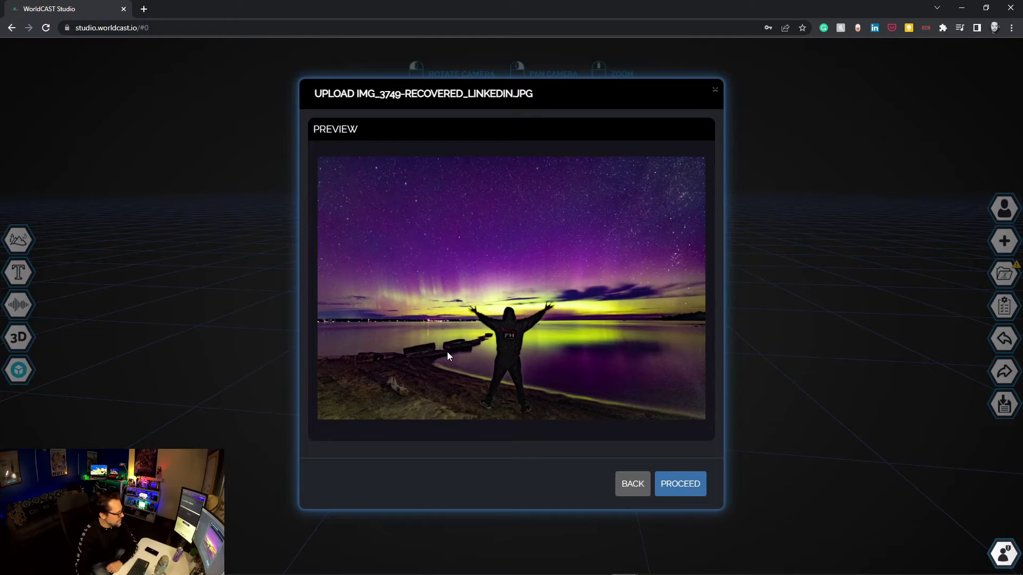
pyautogui.click(681, 483)
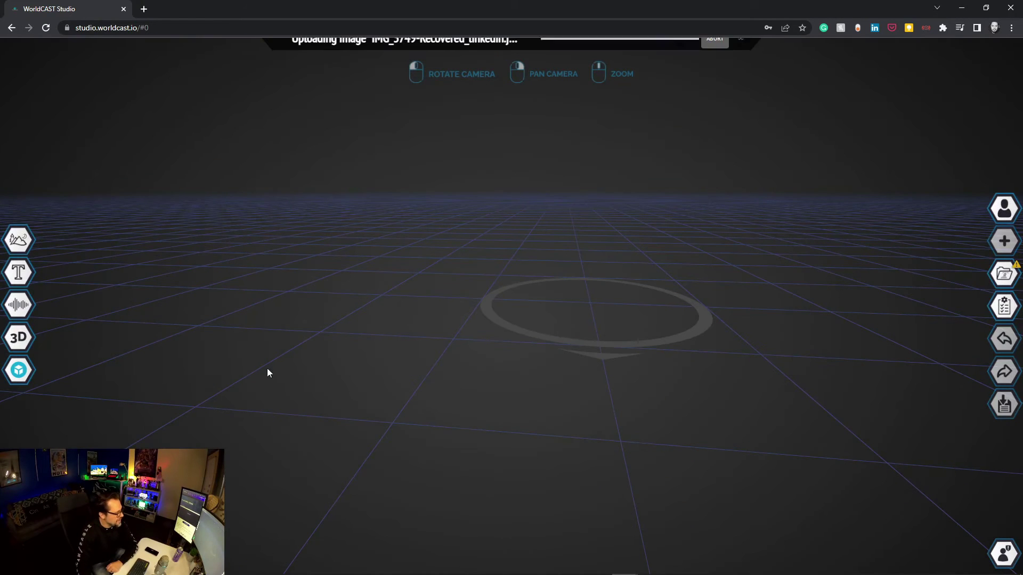
pyautogui.click(22, 238)
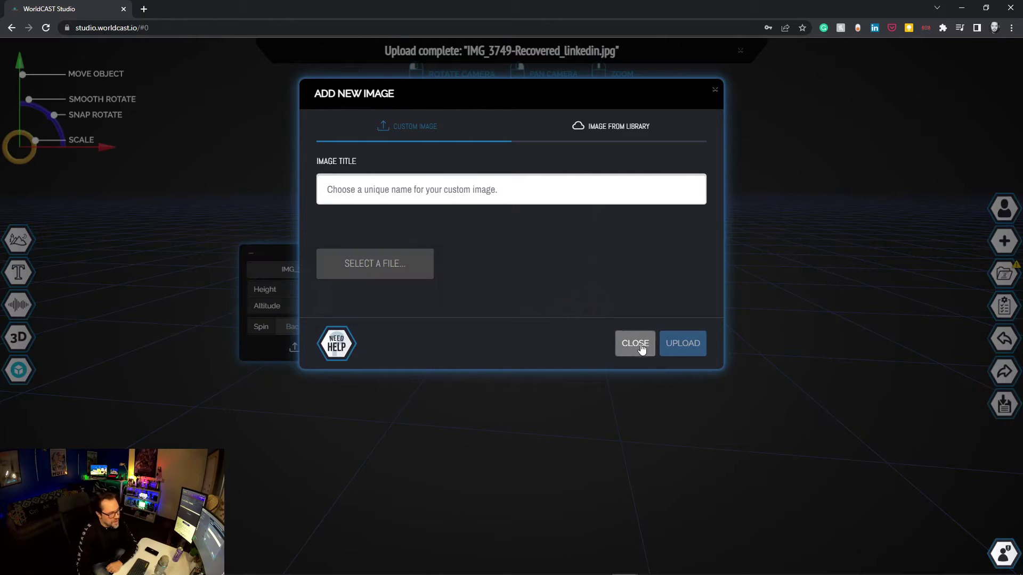
pyautogui.click(635, 343)
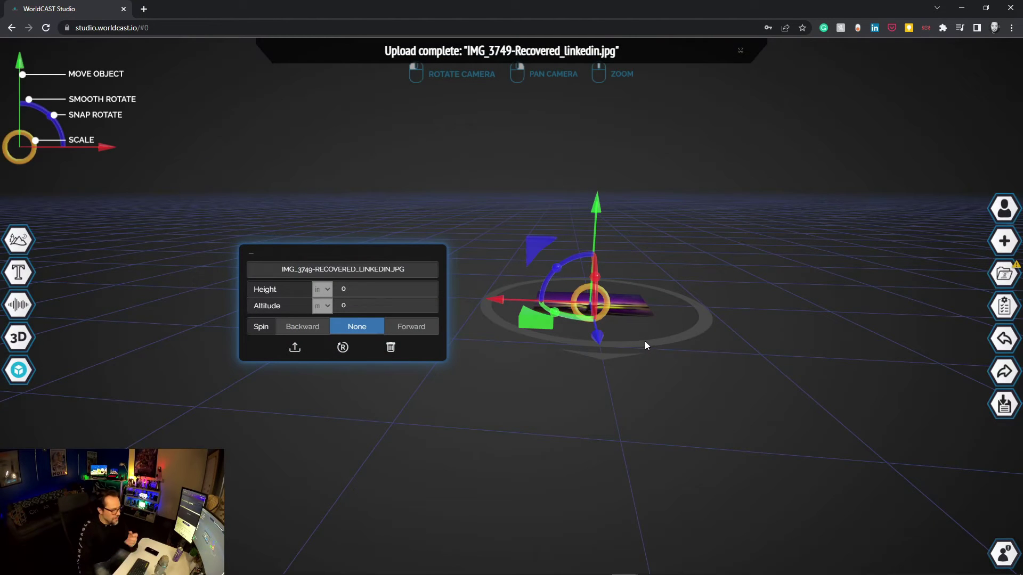
# Step: Snap-rotate the aurora photo upright and set its height to 24 inches and its altitude to 0
pyautogui.click(596, 274)
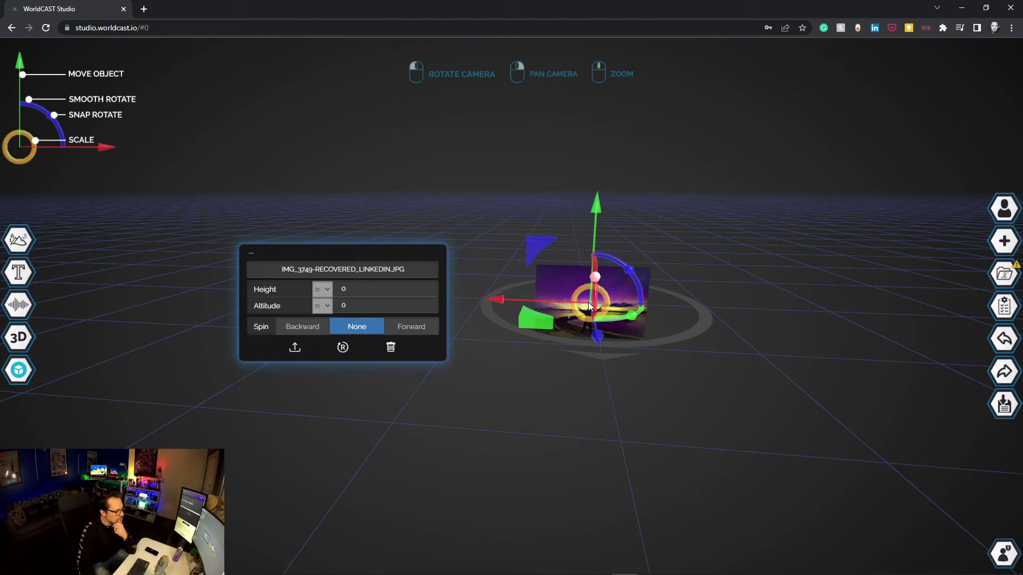
pyautogui.moveTo(799, 355); pyautogui.dragTo(554, 350)
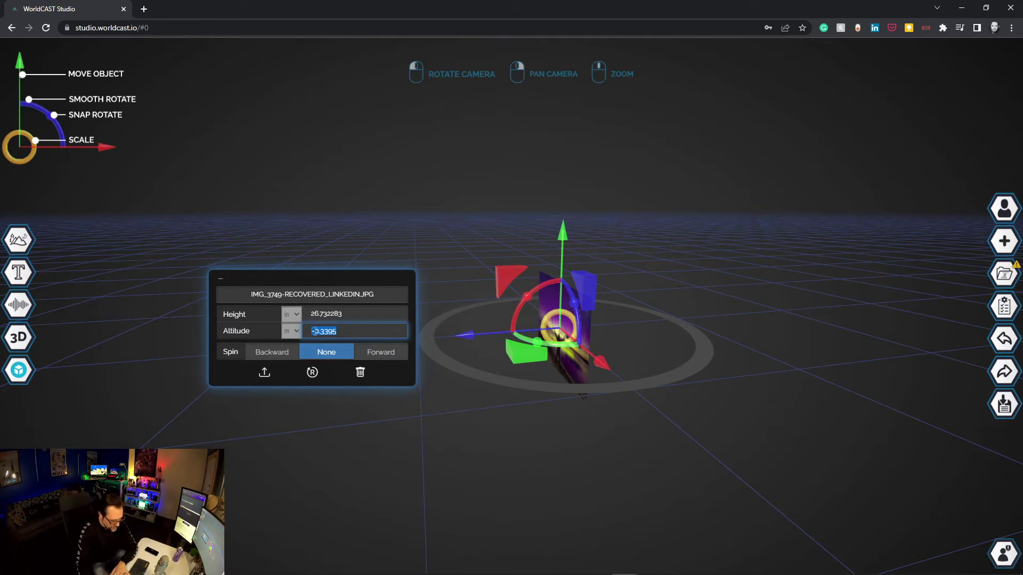
pyautogui.write('0')
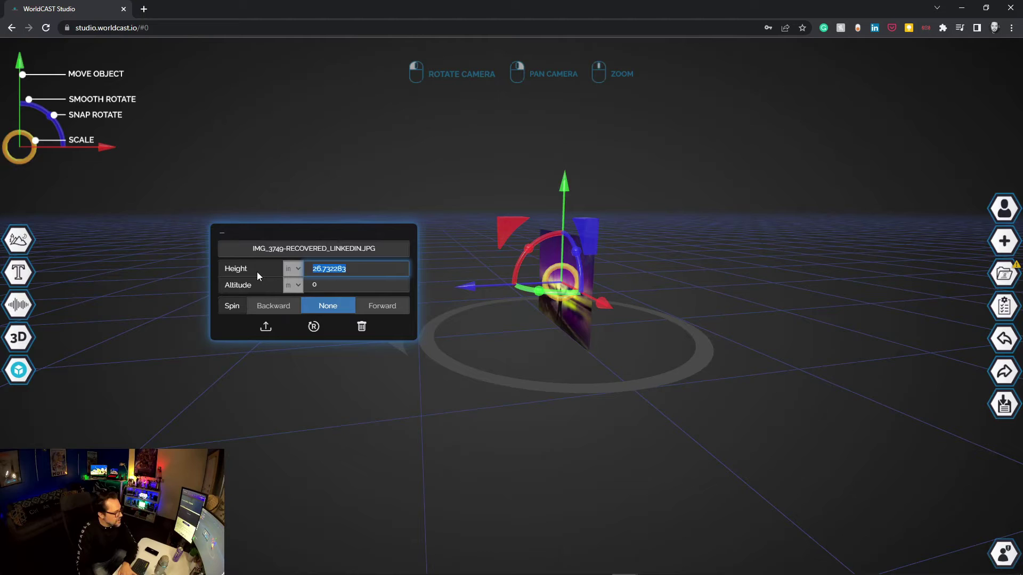
pyautogui.write('24')
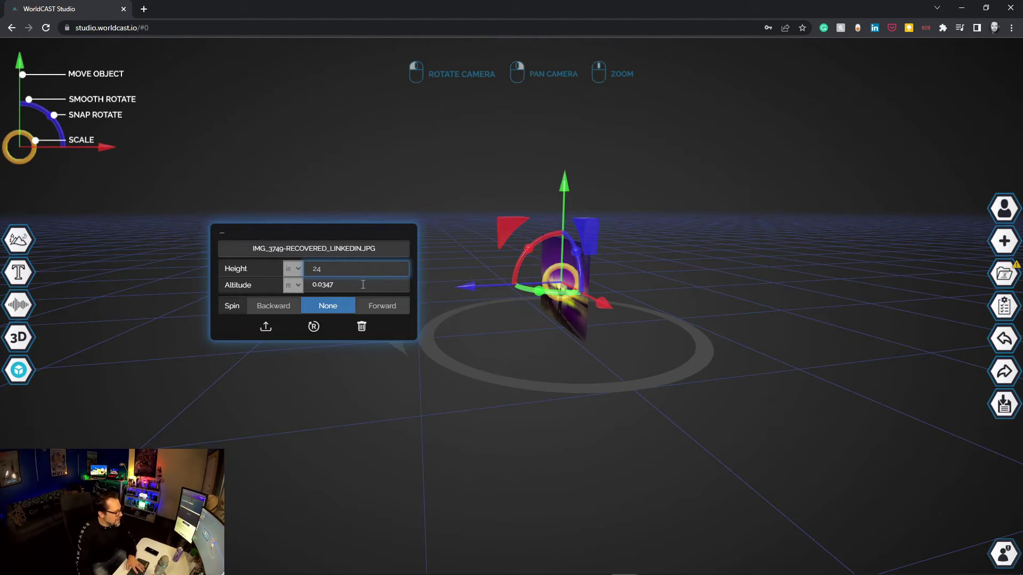
pyautogui.write('0')
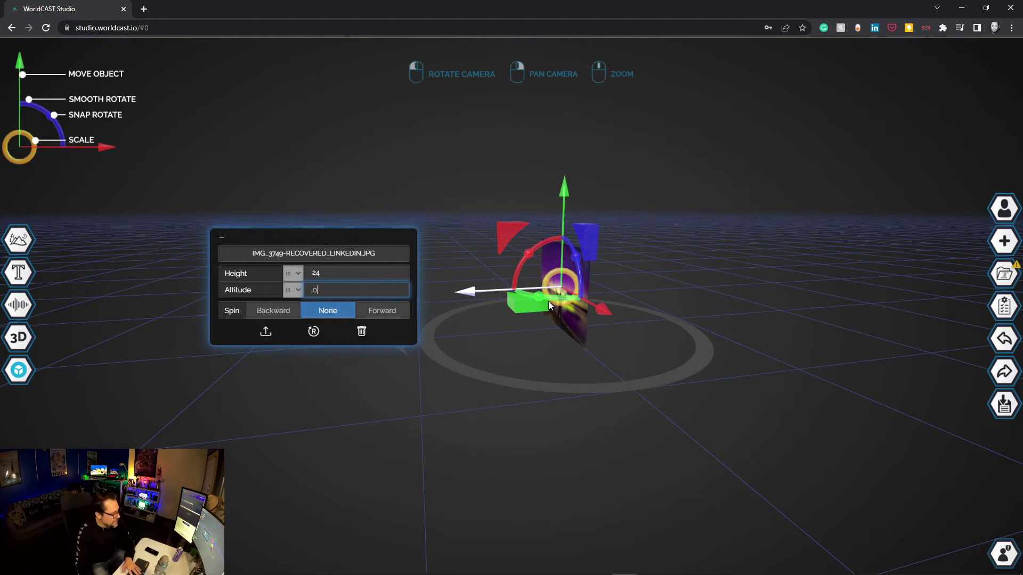
# Step: Save the cast with the aurora photo and publish it using the free Creator package
pyautogui.moveTo(666, 449); pyautogui.dragTo(479, 436)
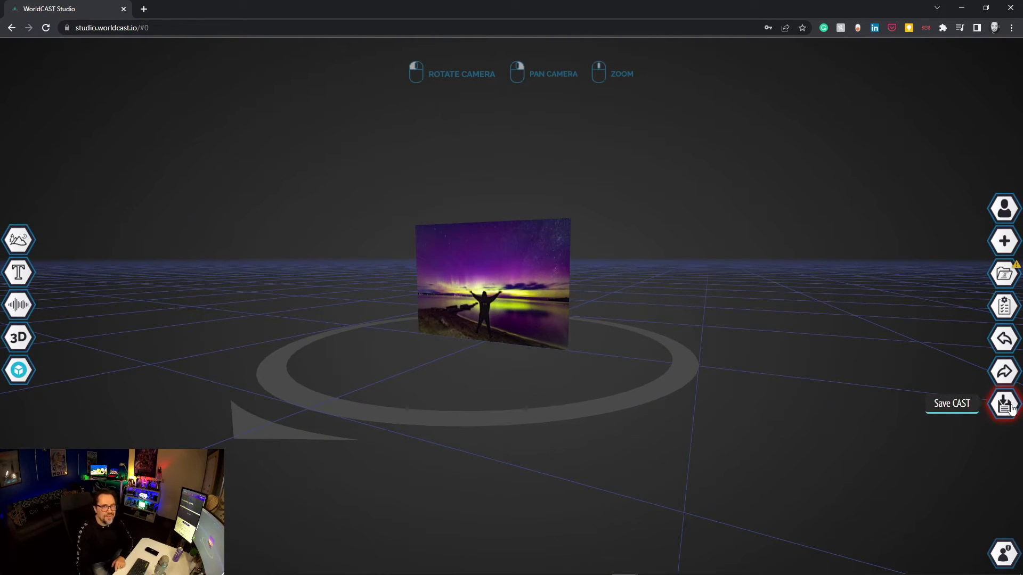
pyautogui.click(1005, 405)
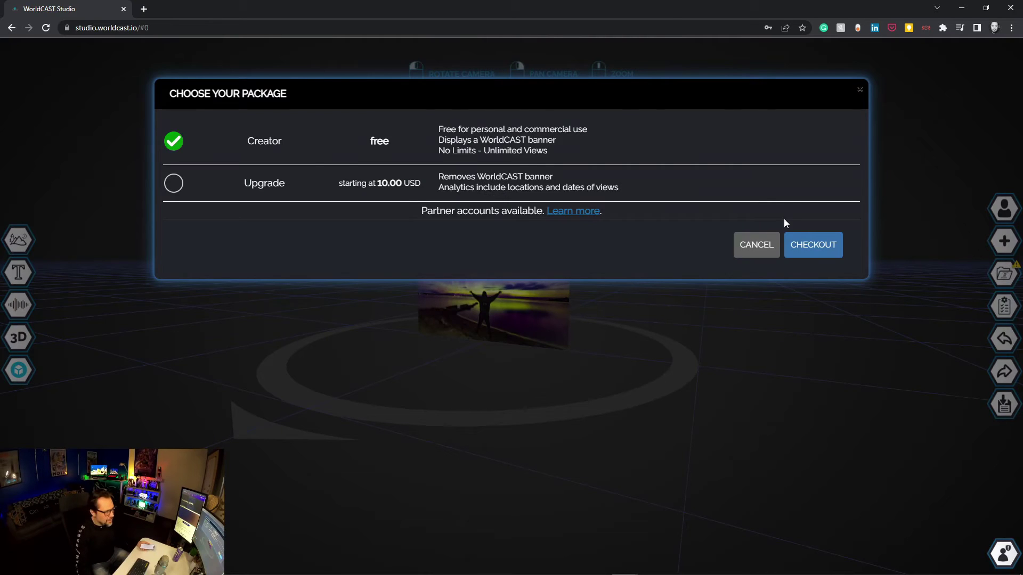
pyautogui.click(807, 246)
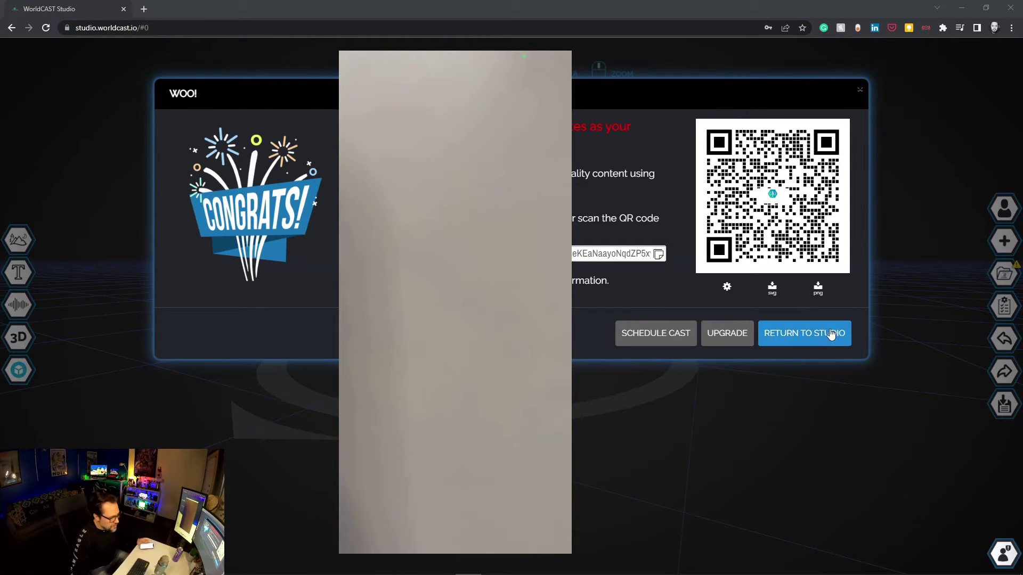
# Step: Return to the studio, search Sketchfab for "wall lamp" and import the CC0 - Wall Lamp model into the scene
pyautogui.click(832, 334)
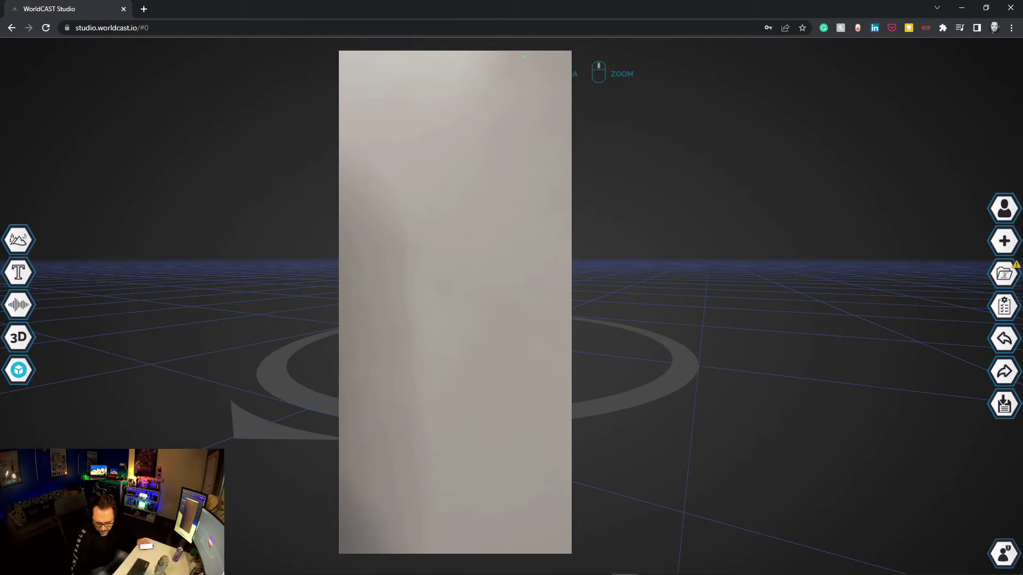
pyautogui.moveTo(298, 379); pyautogui.dragTo(240, 363)
pyautogui.moveTo(18, 270)
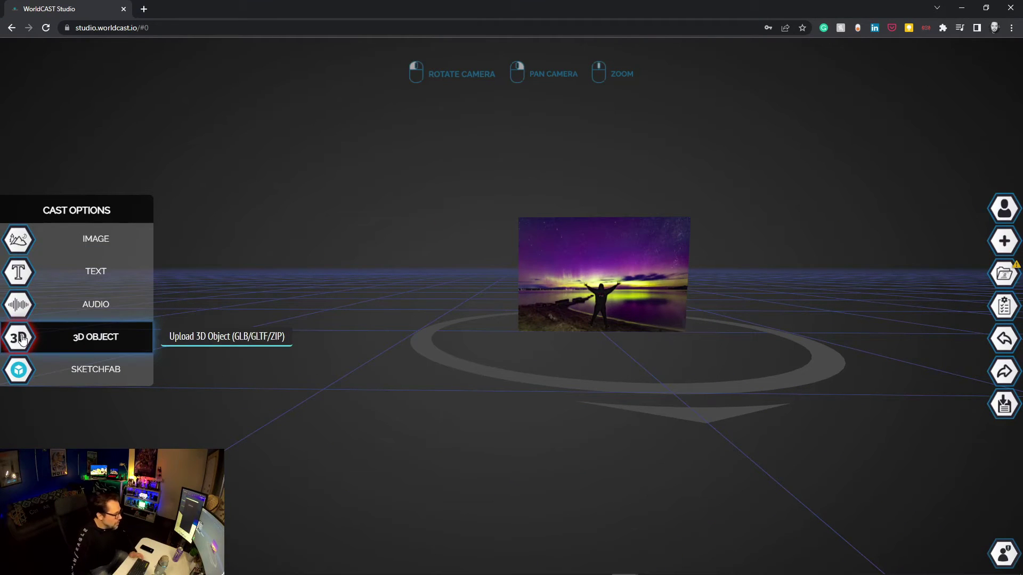
pyautogui.click(18, 372)
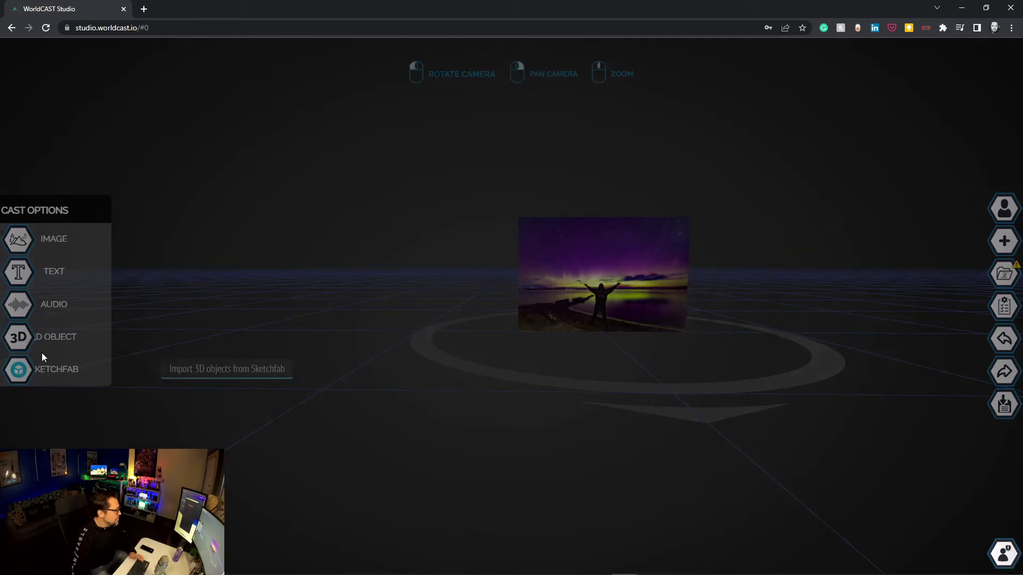
pyautogui.click(330, 166)
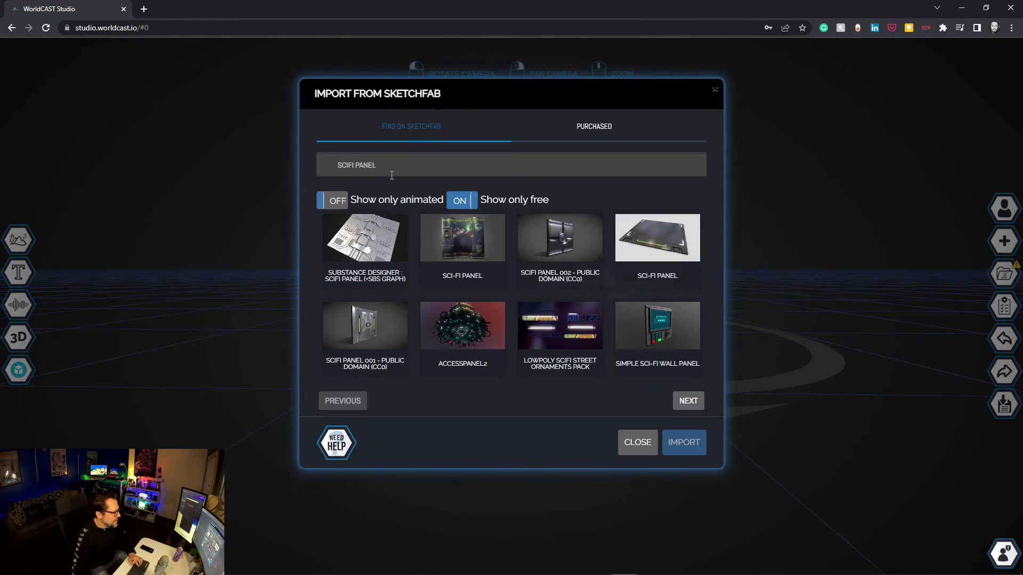
pyautogui.write('WALL LAMP')
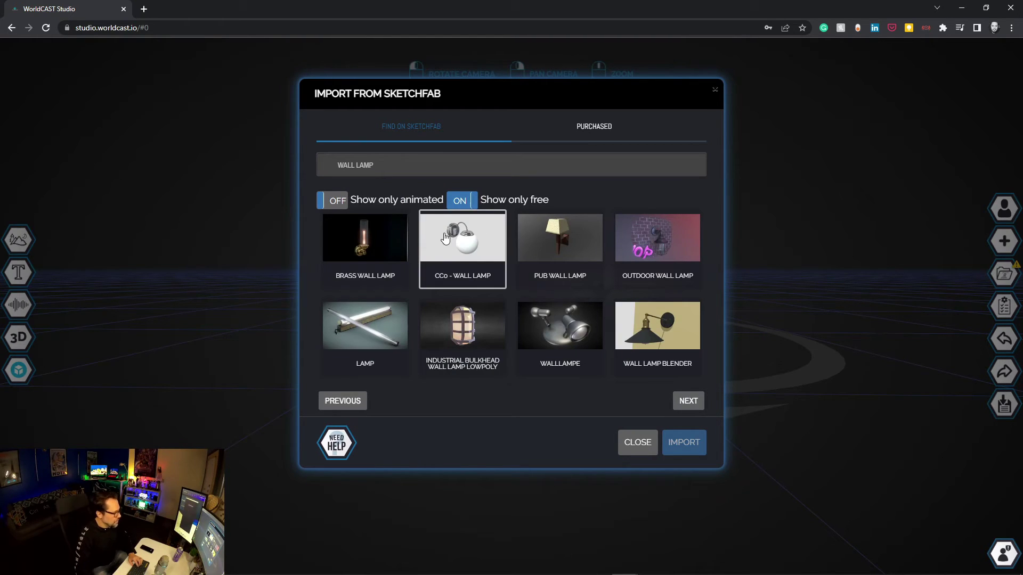
pyautogui.click(445, 237)
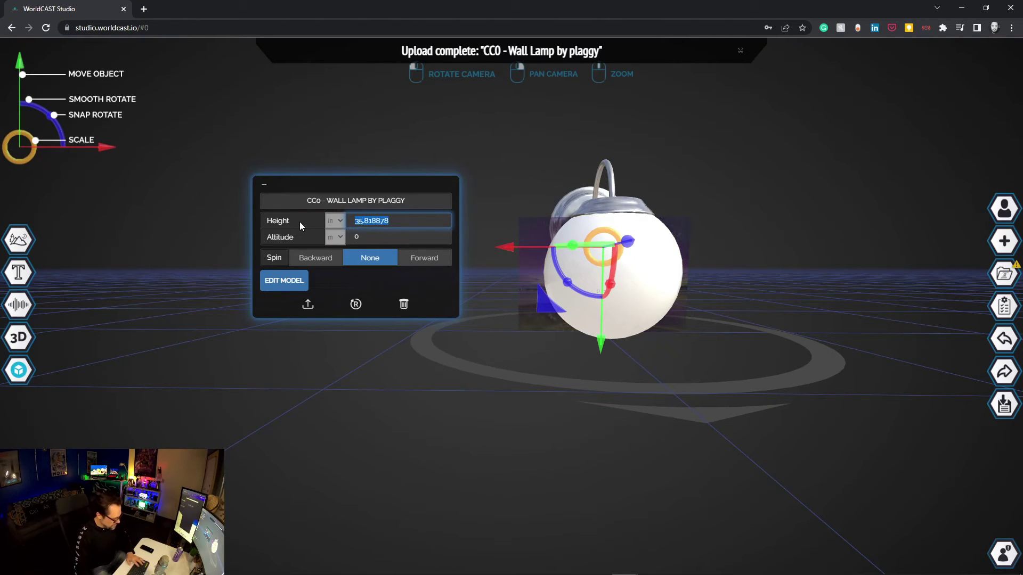
# Step: Set the wall lamp's height to 12 inches and move it back to the photo's plane, roughly centred above the photo's upper edge
pyautogui.write('12')
pyautogui.moveTo(404, 245); pyautogui.dragTo(830, 375)
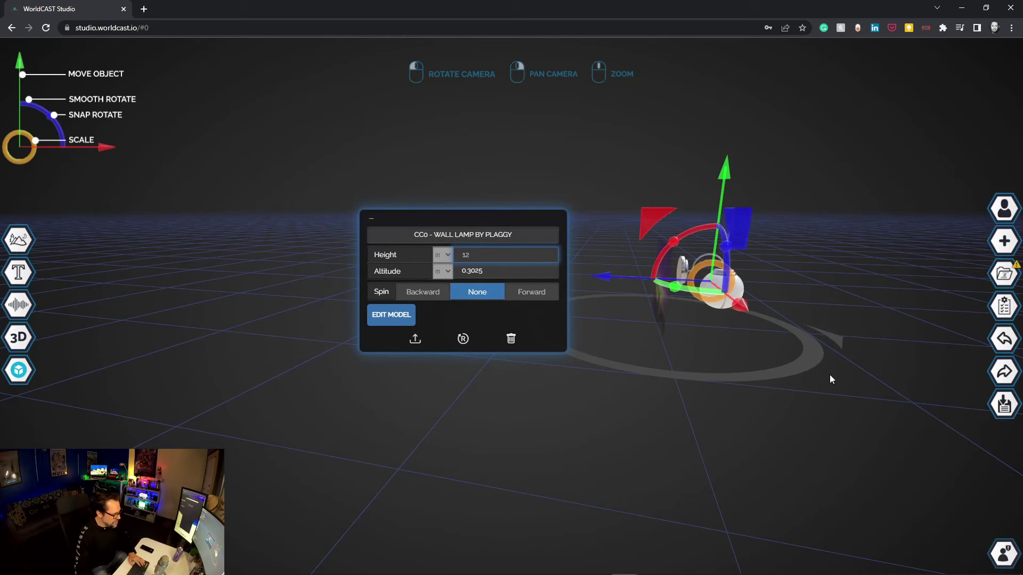
pyautogui.scroll(5, 758, 390)
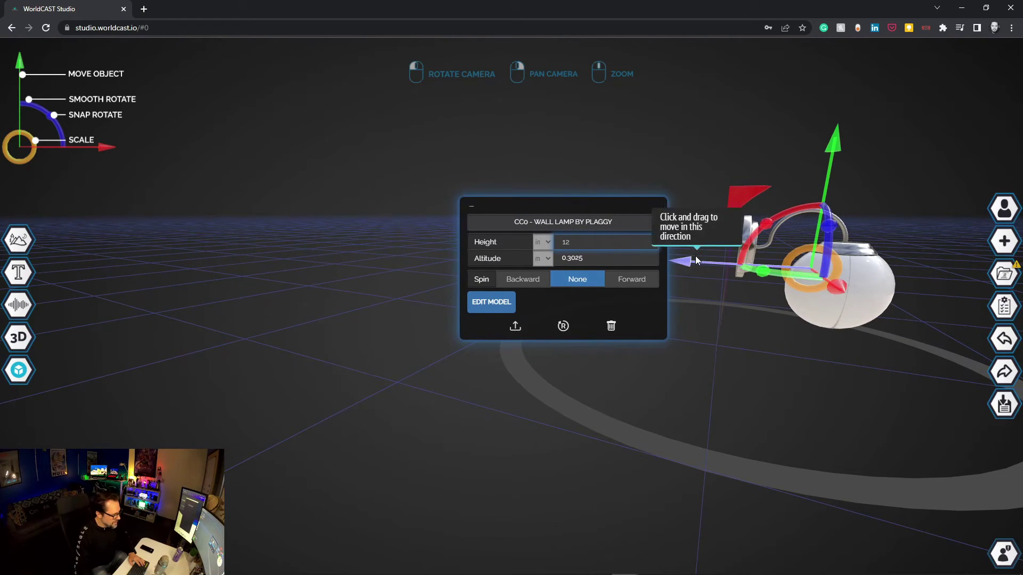
pyautogui.scroll(-2, 686, 263)
pyautogui.moveTo(686, 263); pyautogui.dragTo(865, 320)
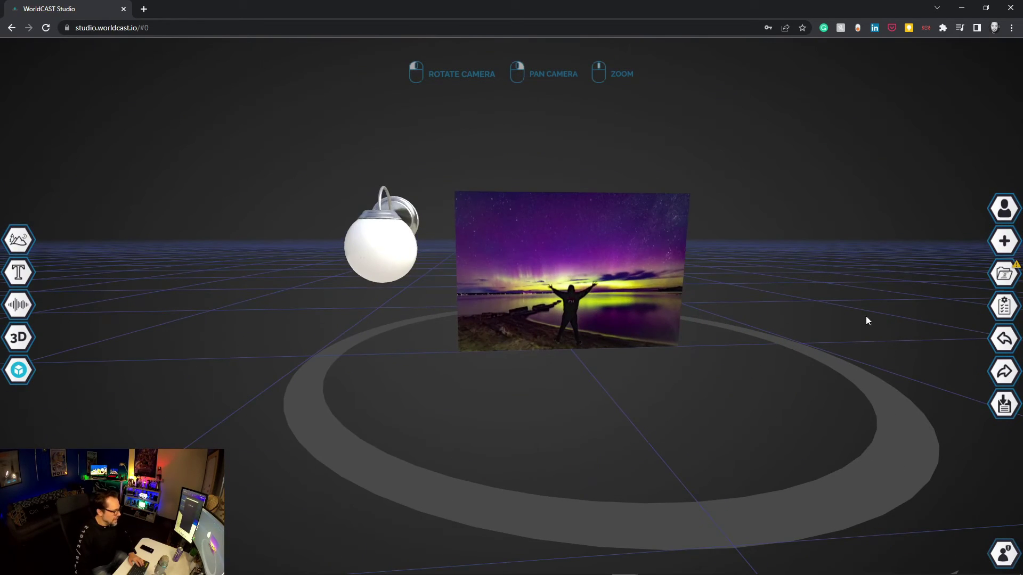
pyautogui.click(411, 242)
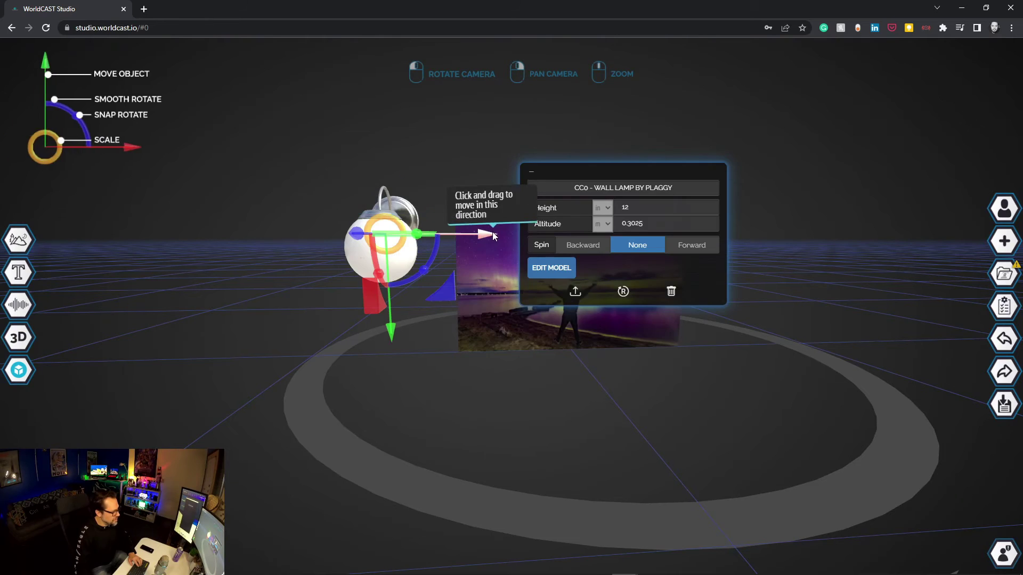
pyautogui.moveTo(492, 231); pyautogui.dragTo(983, 354)
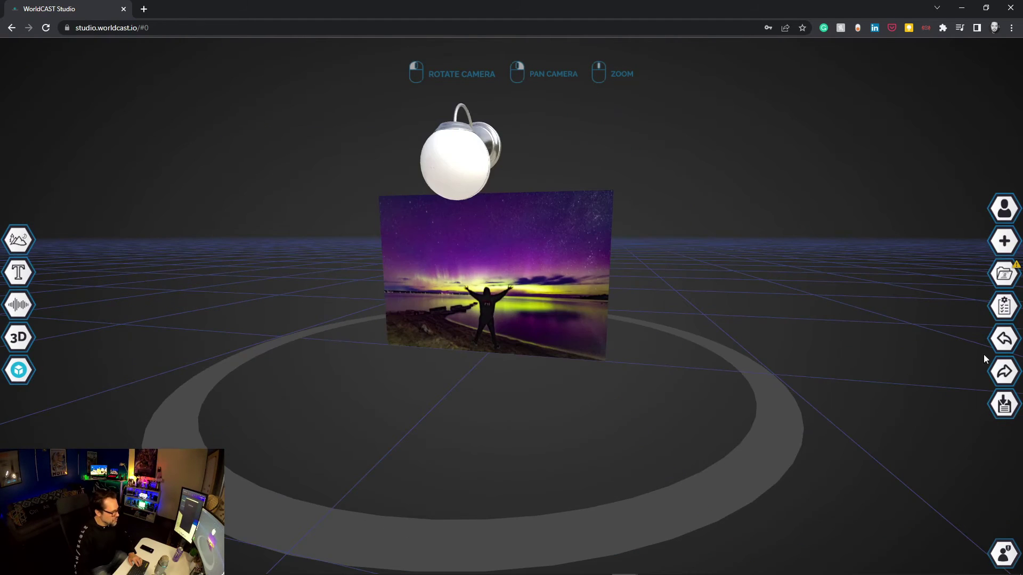
# Step: Save the cast with the lamp above the photo, publish it with the free Creator package and return to the studio
pyautogui.click(1002, 406)
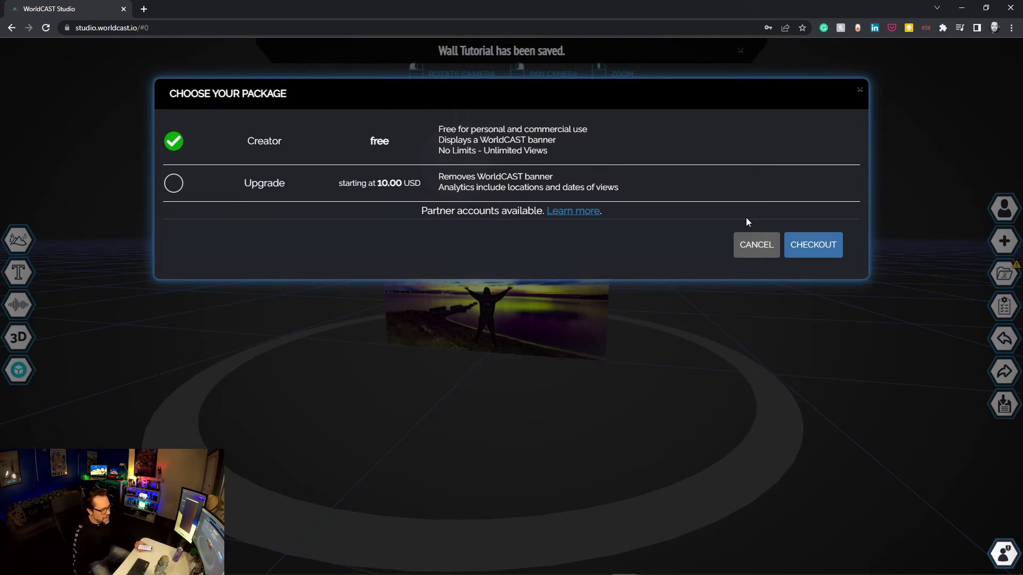
pyautogui.click(799, 245)
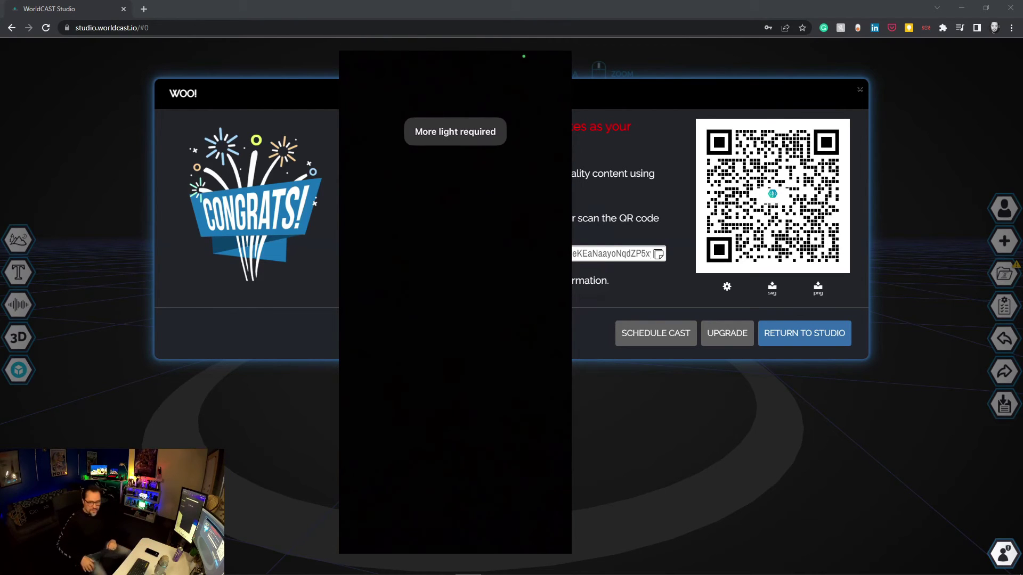
pyautogui.click(805, 331)
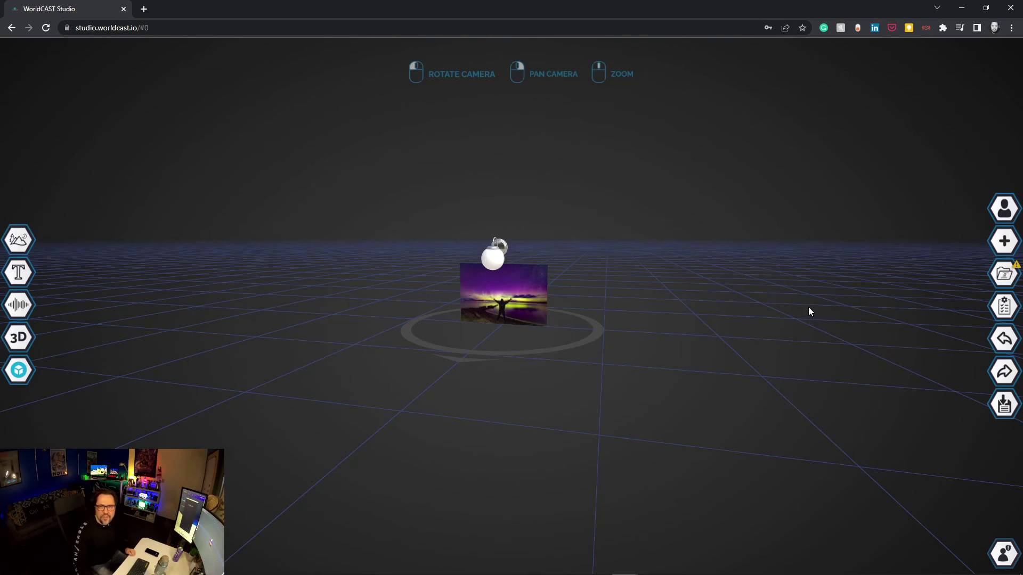
# Step: Permanently remove the wall lamp from the scene
pyautogui.scroll(3, 750, 305)
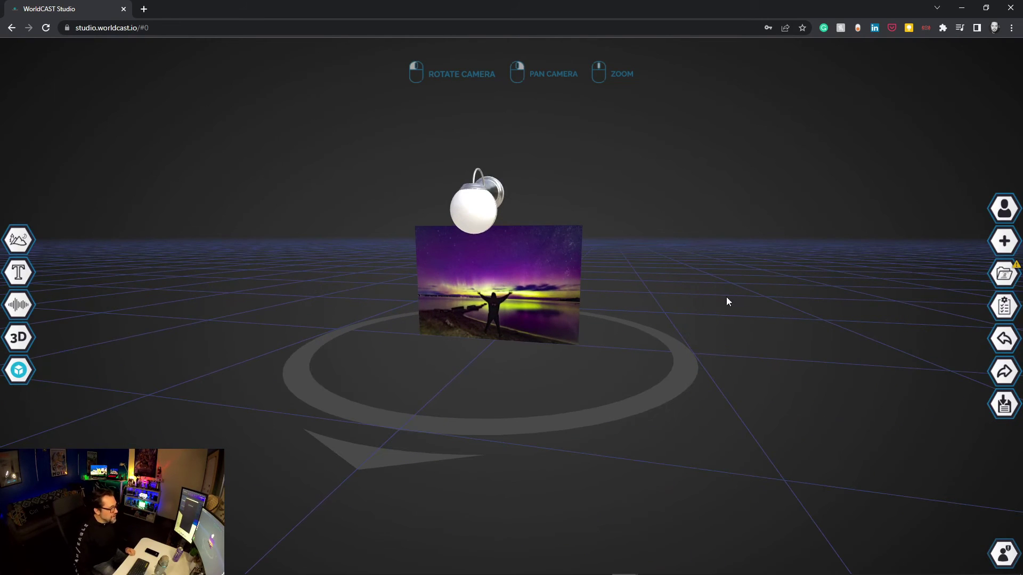
pyautogui.click(488, 187)
pyautogui.click(764, 272)
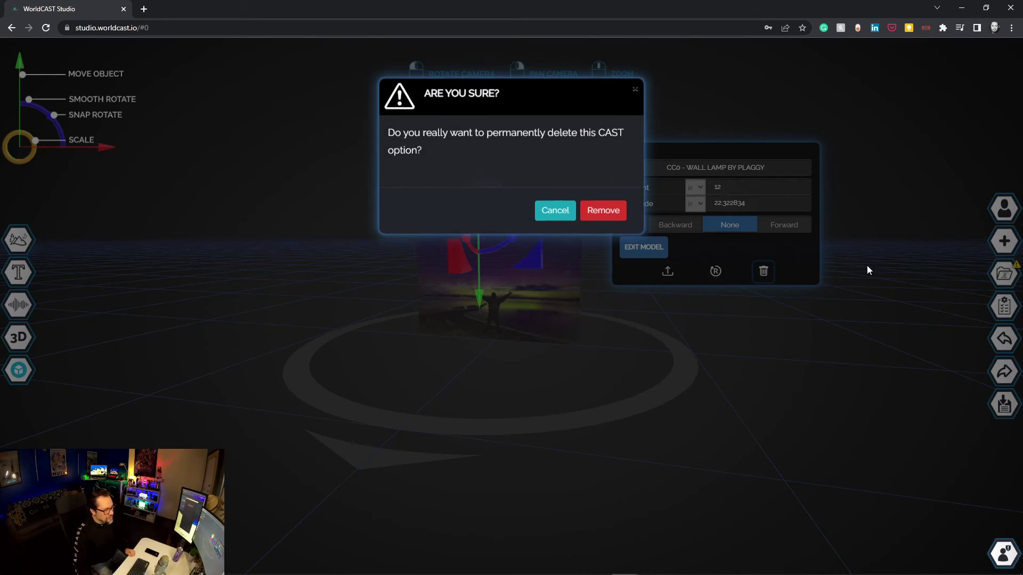
pyautogui.click(603, 210)
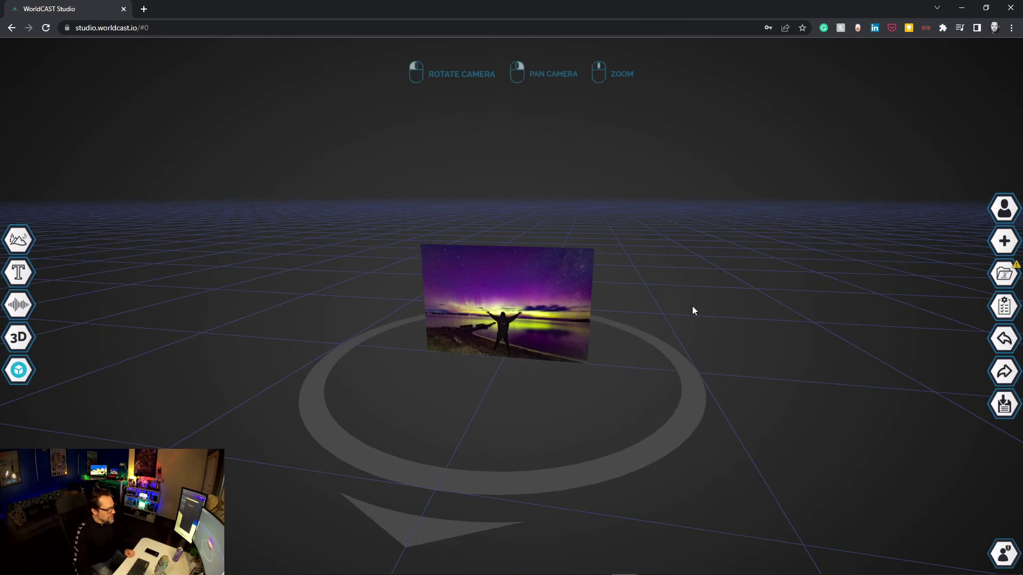
# Step: Set the aurora photo's altitude to 48 inches
pyautogui.click(519, 288)
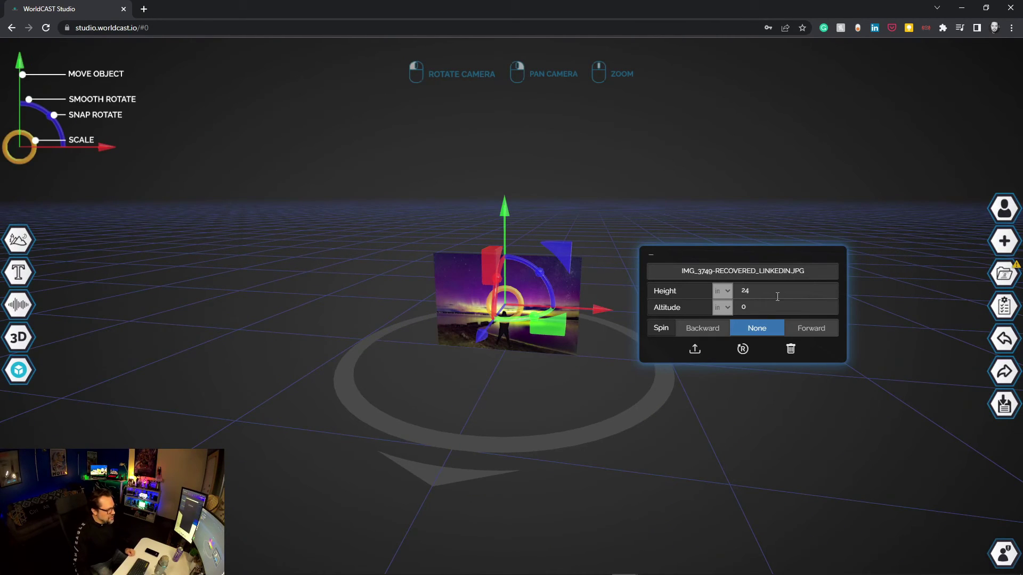
pyautogui.write('48')
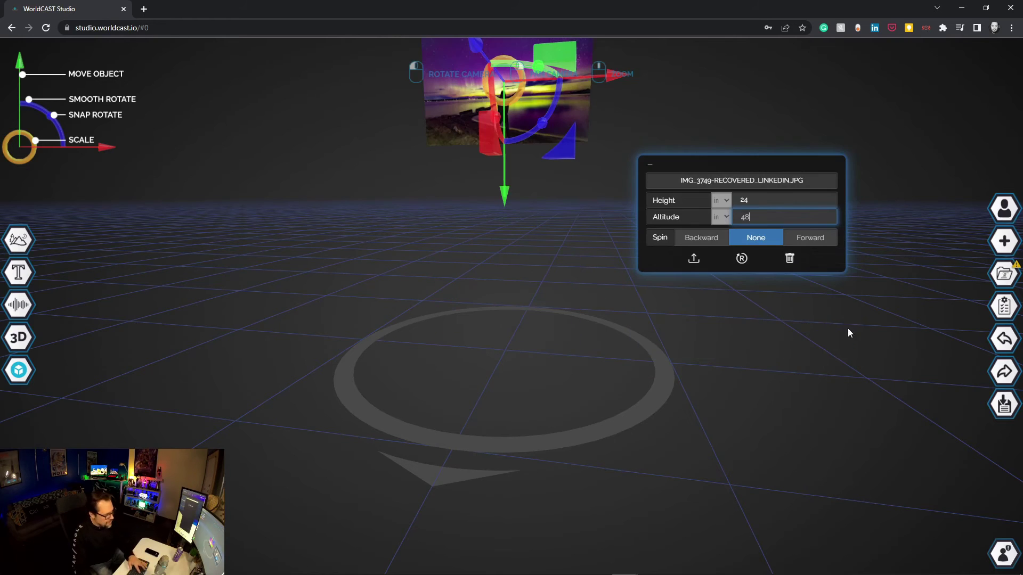
pyautogui.moveTo(892, 349); pyautogui.dragTo(718, 352)
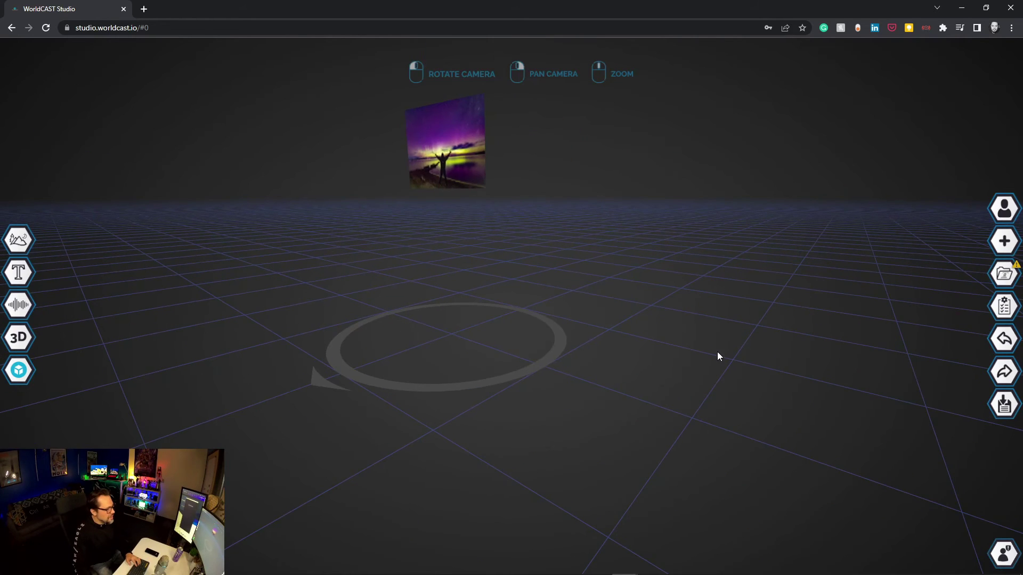
# Step: Save the cast with the raised aurora photo and publish it using the free Creator package
pyautogui.click(1002, 405)
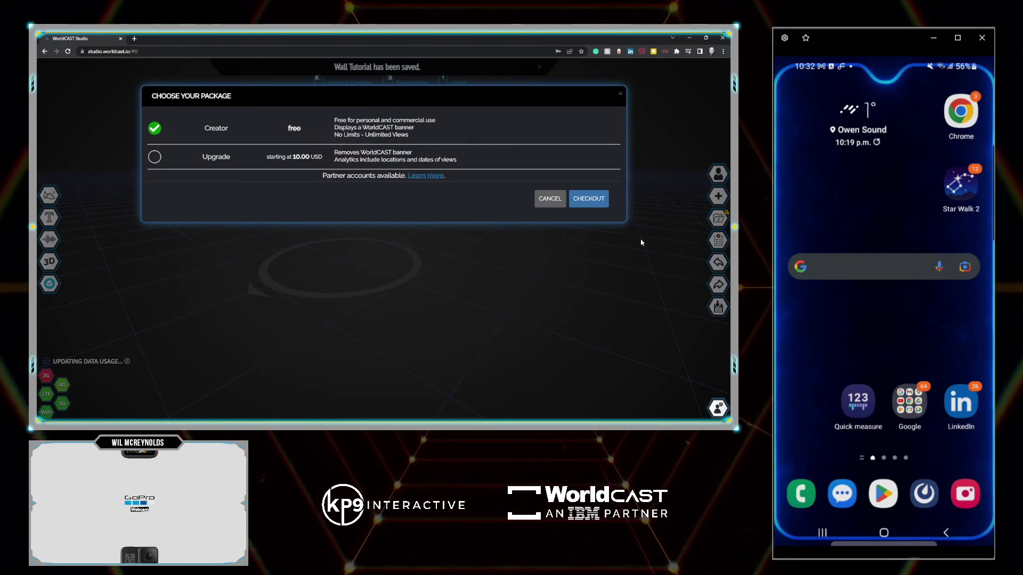
pyautogui.click(589, 198)
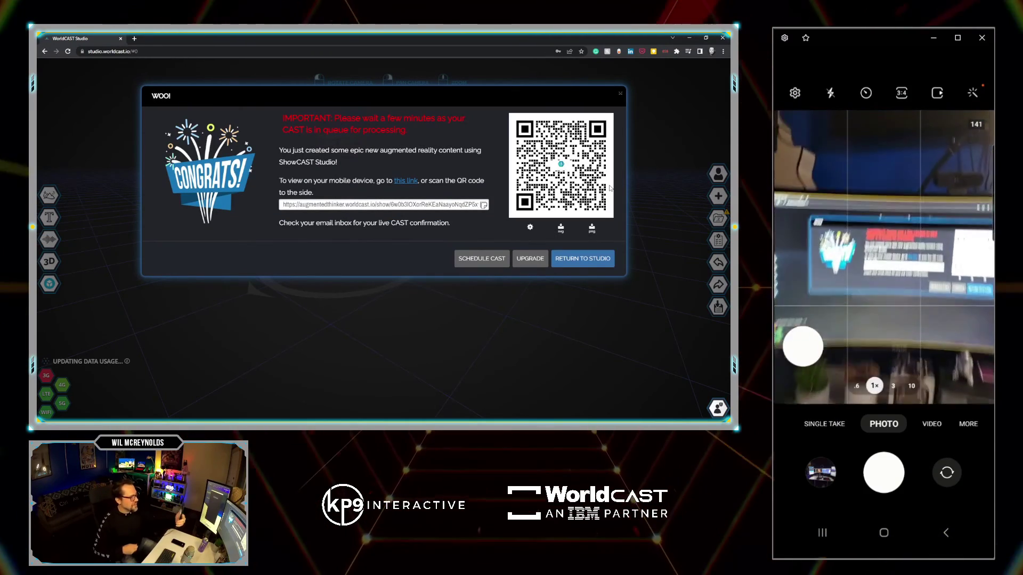